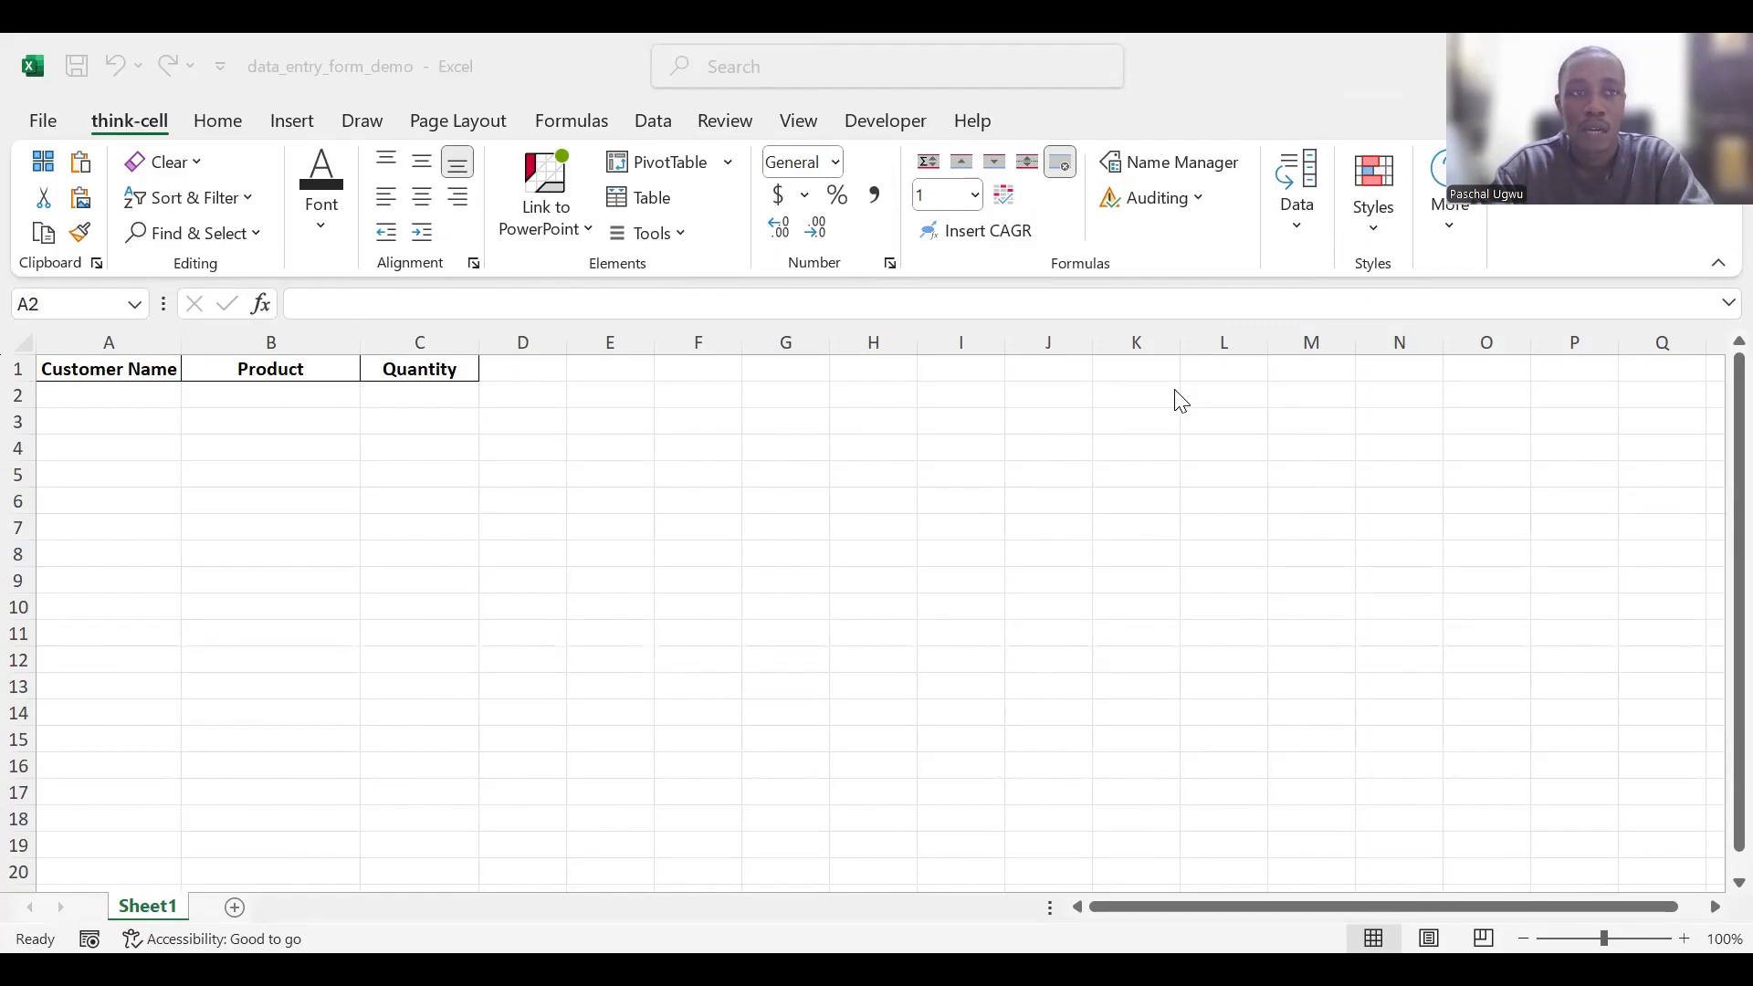
- Convert the header range A1:C1 into a table, marking that the table has headers
click(975, 449)
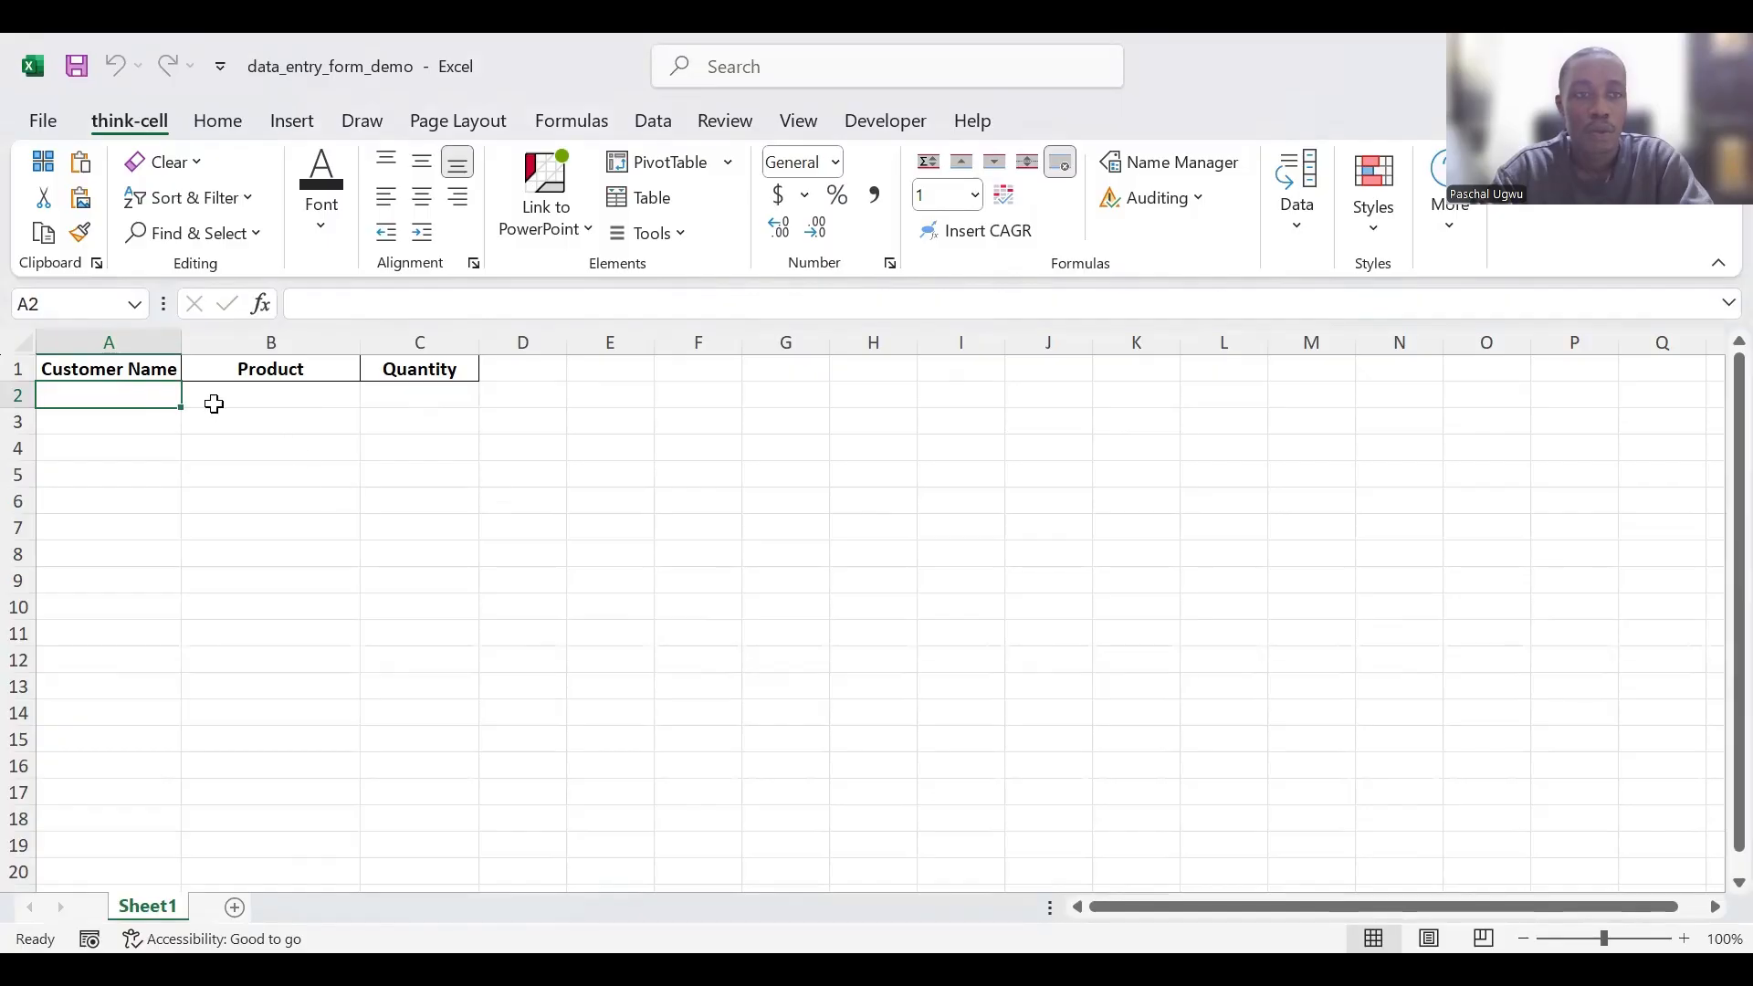
click(147, 371)
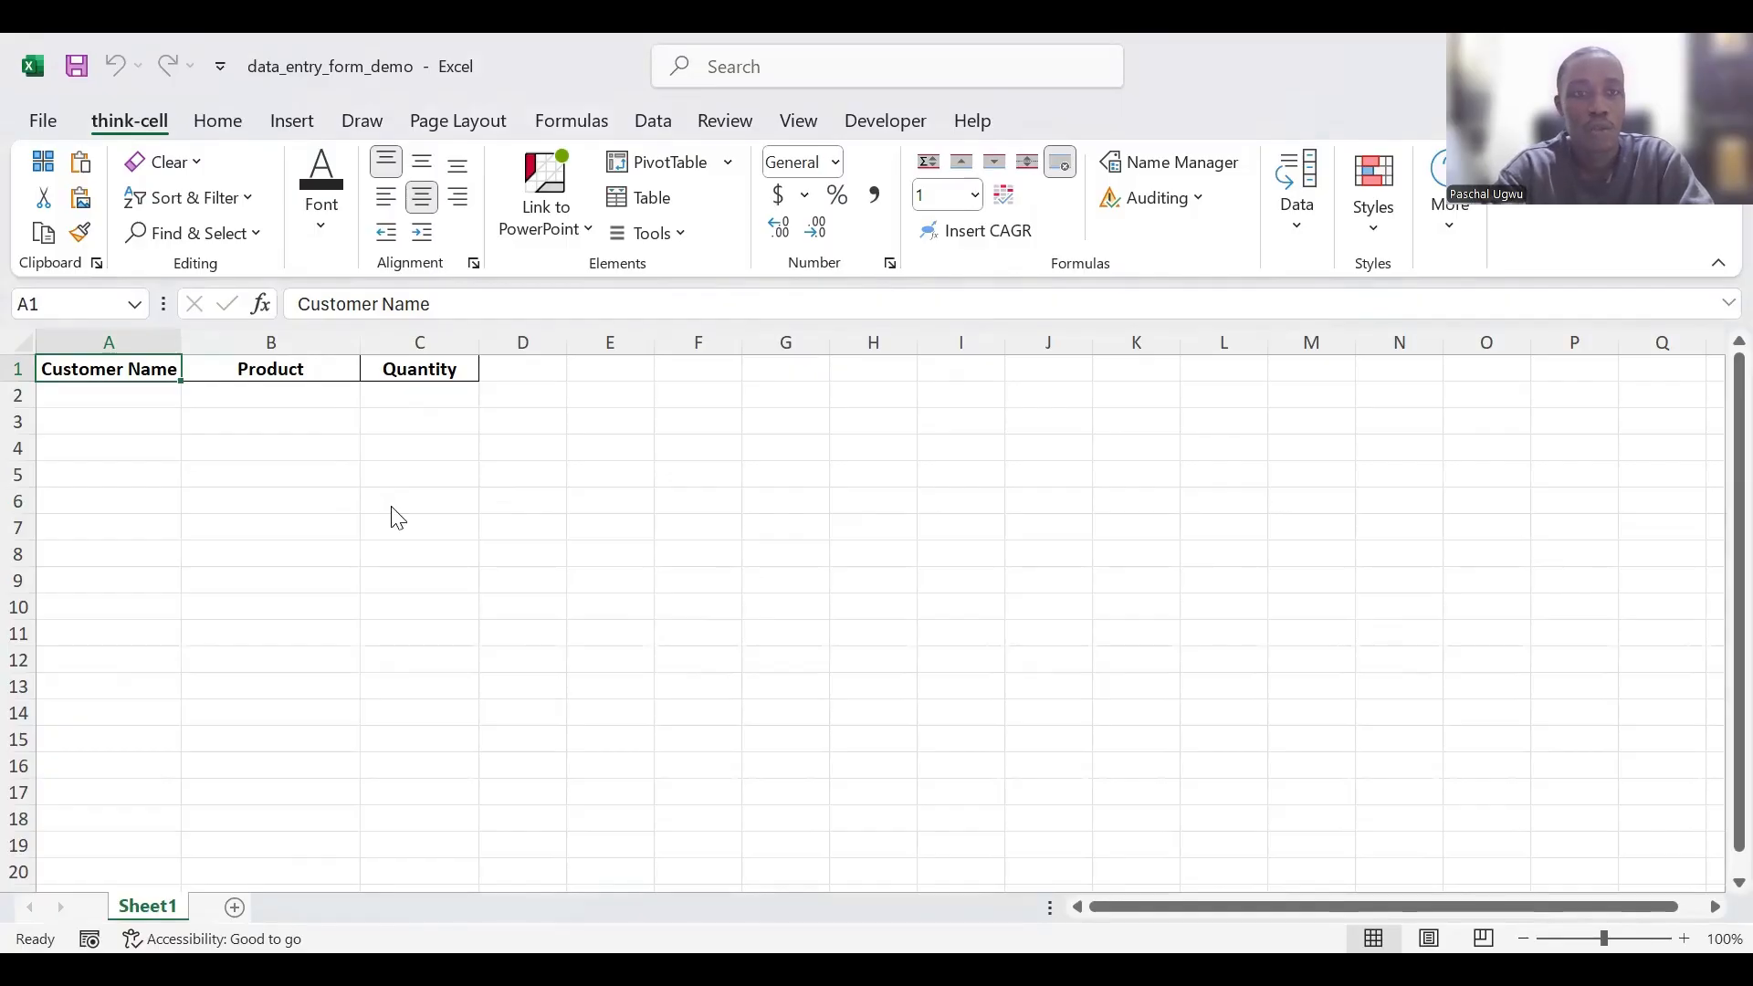
key(ctrl+t)
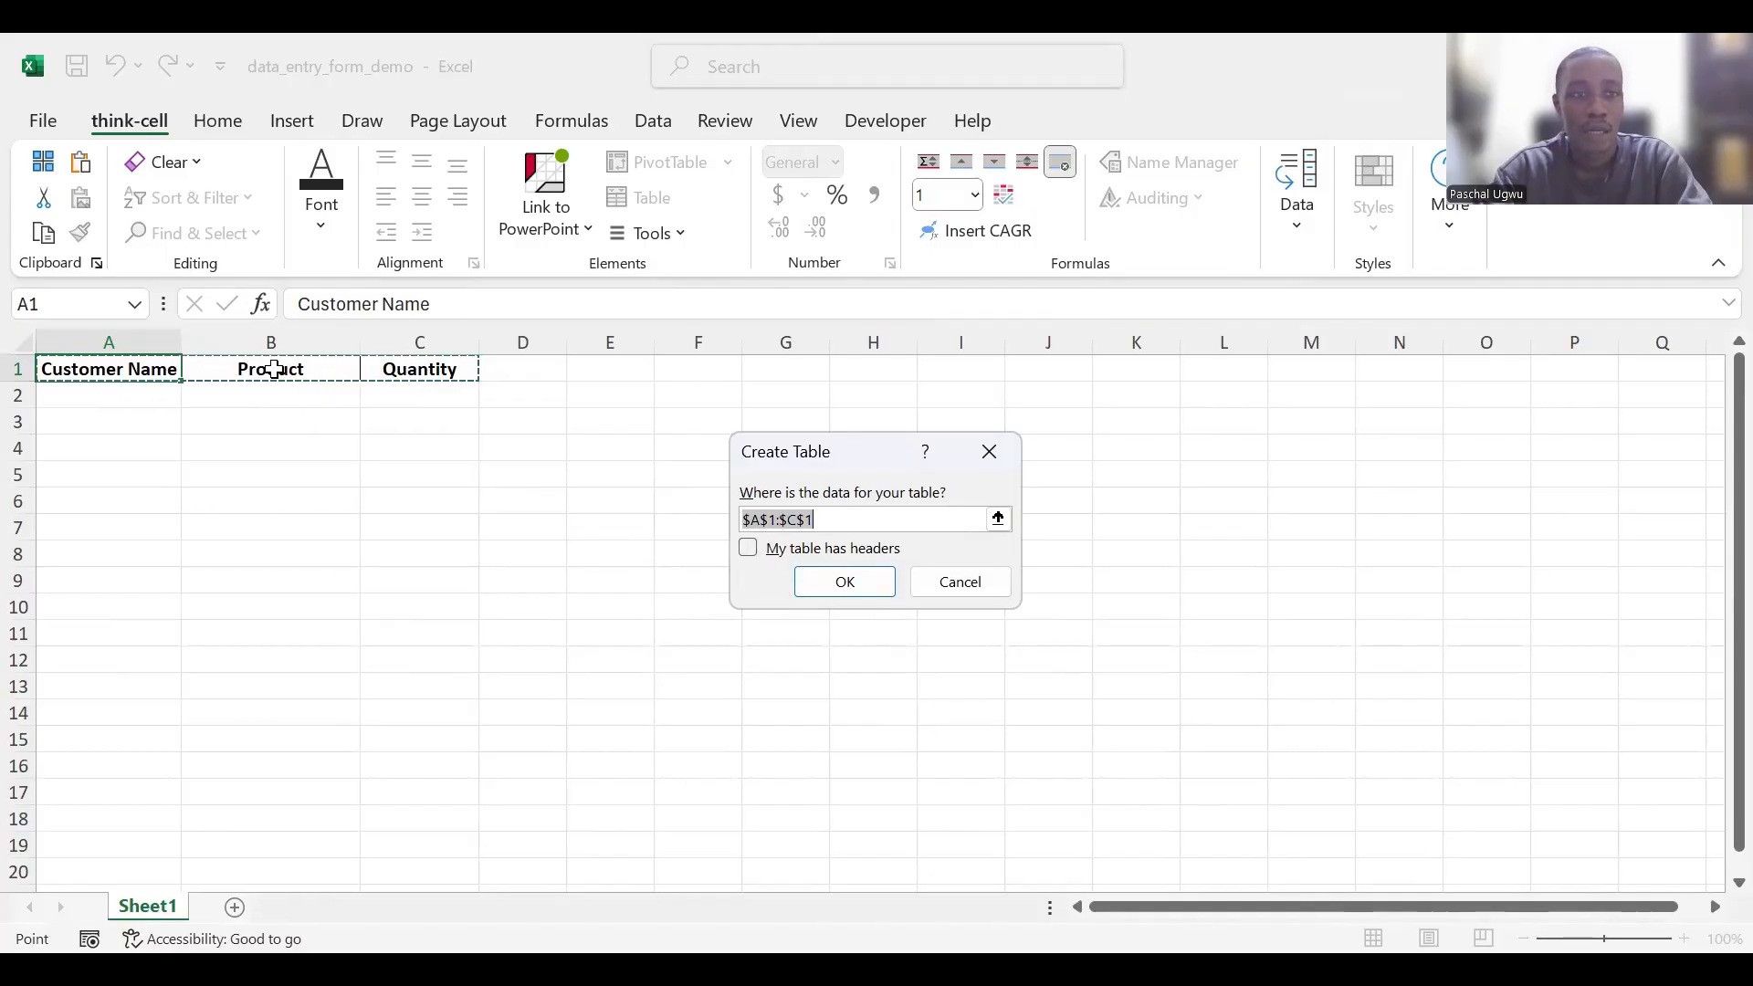
click(748, 548)
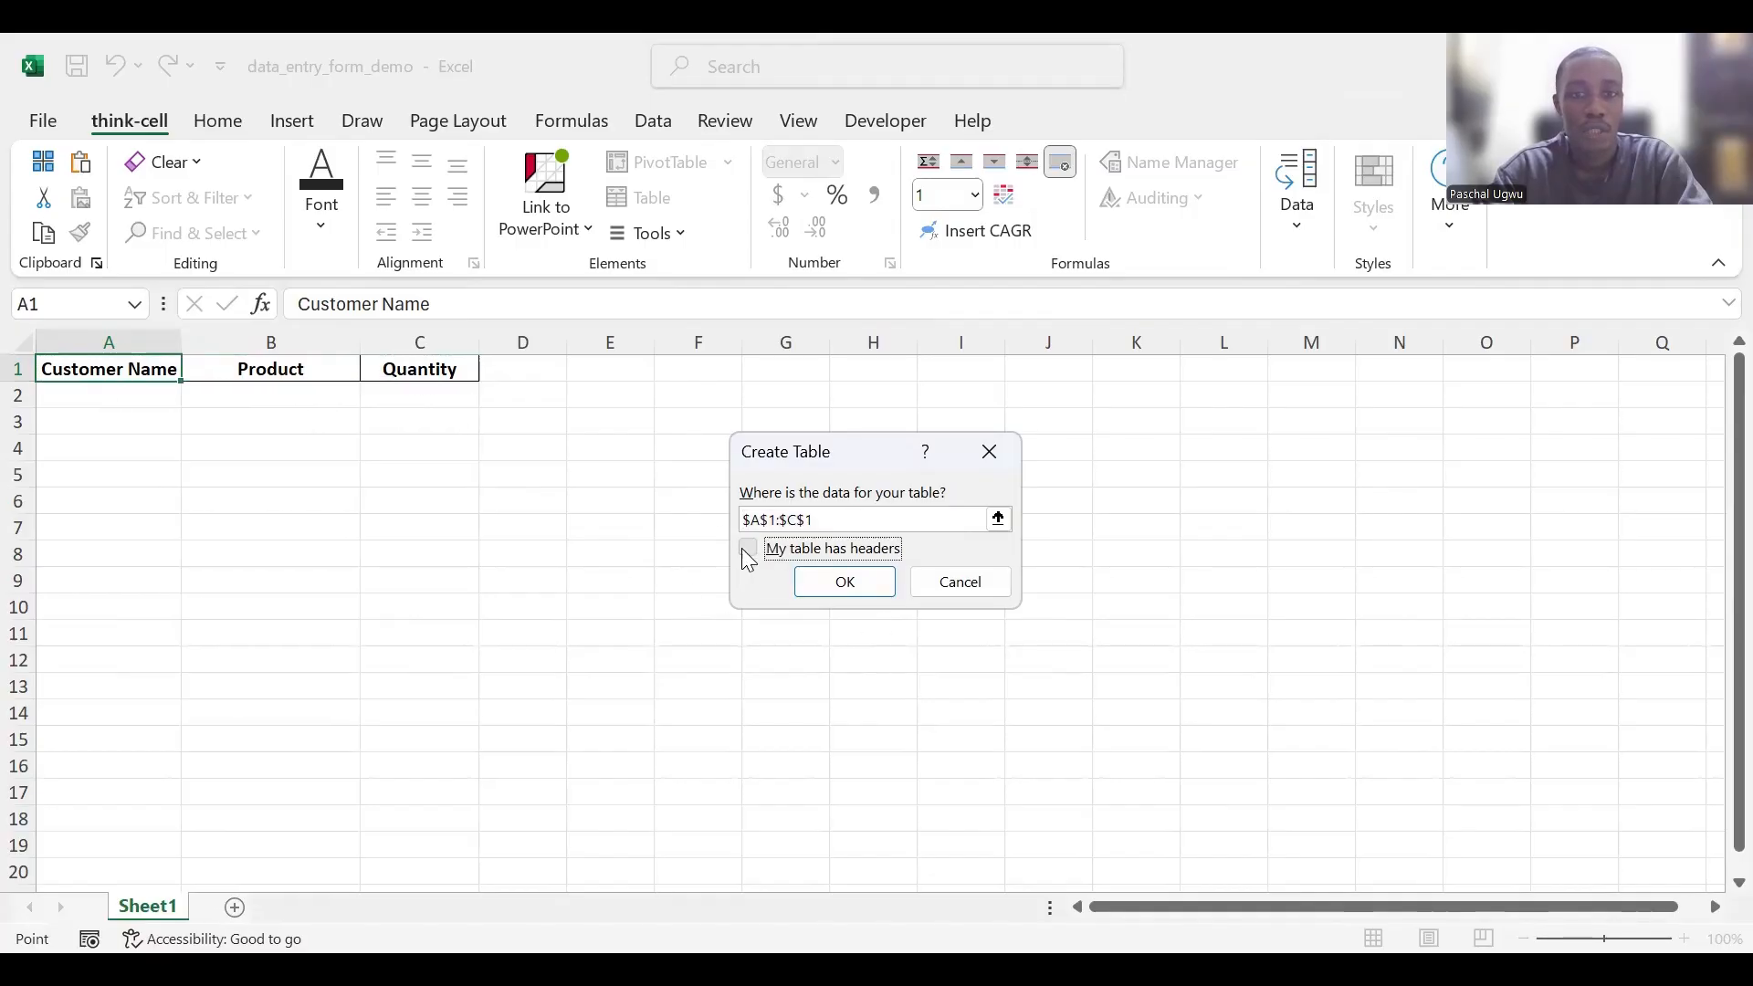
click(833, 582)
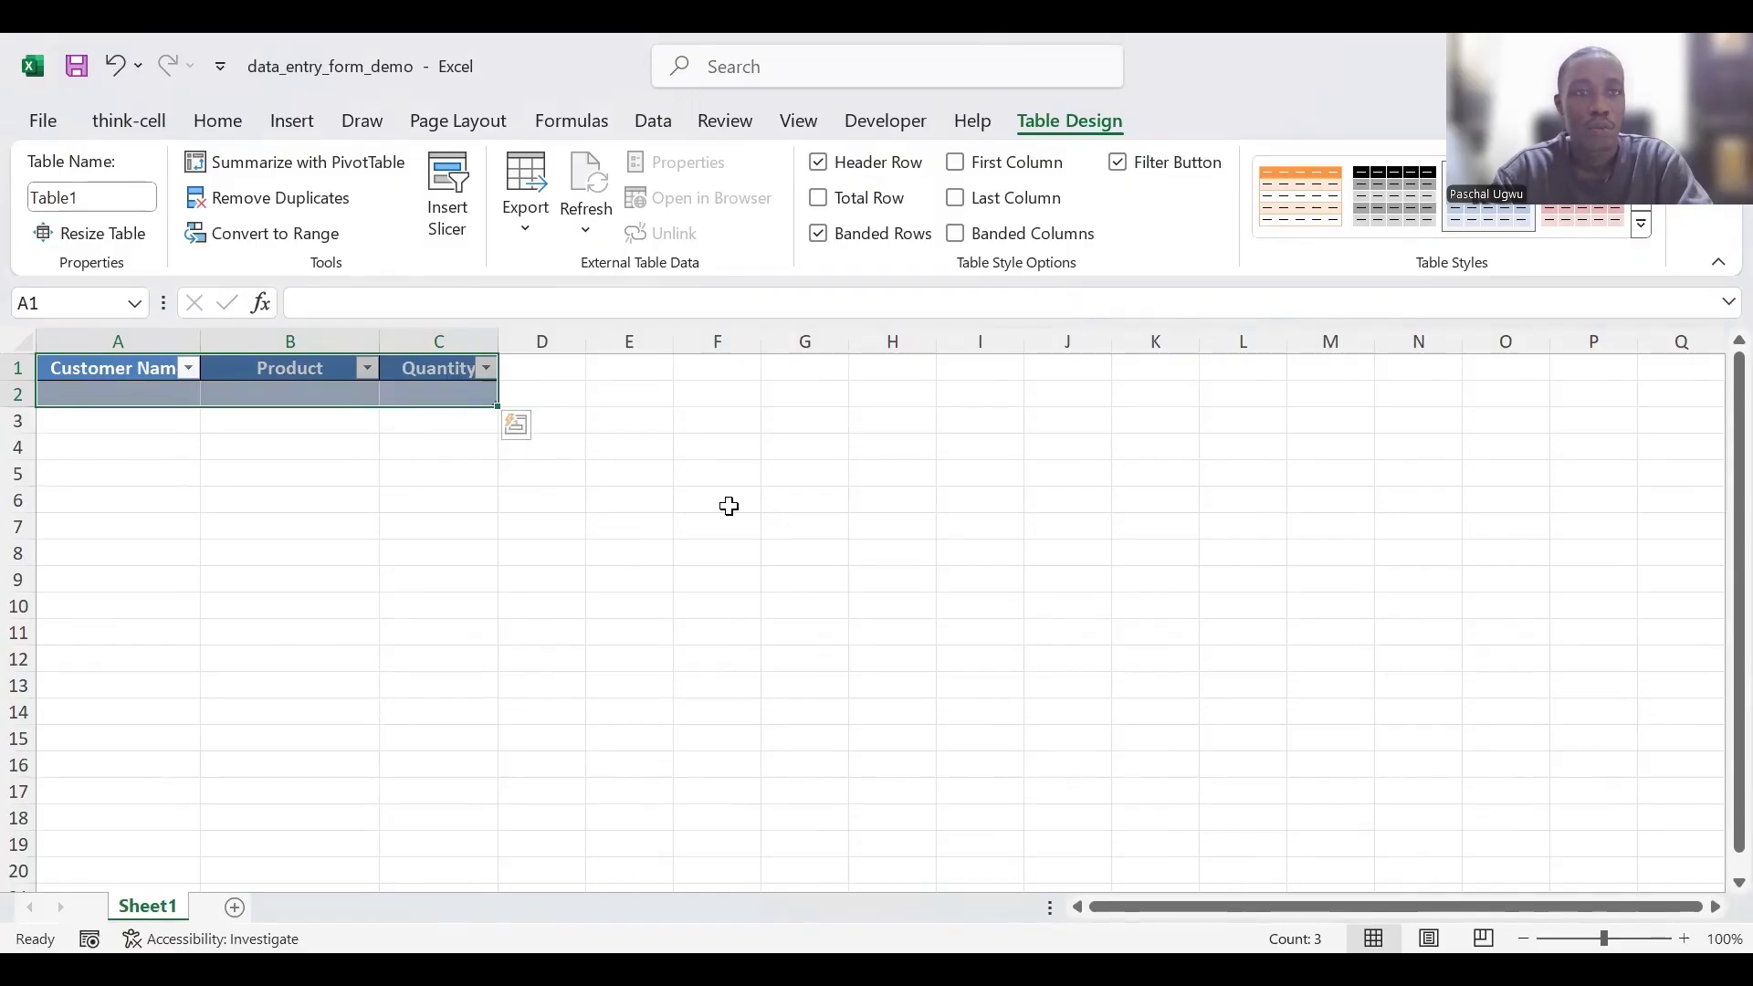
click(420, 396)
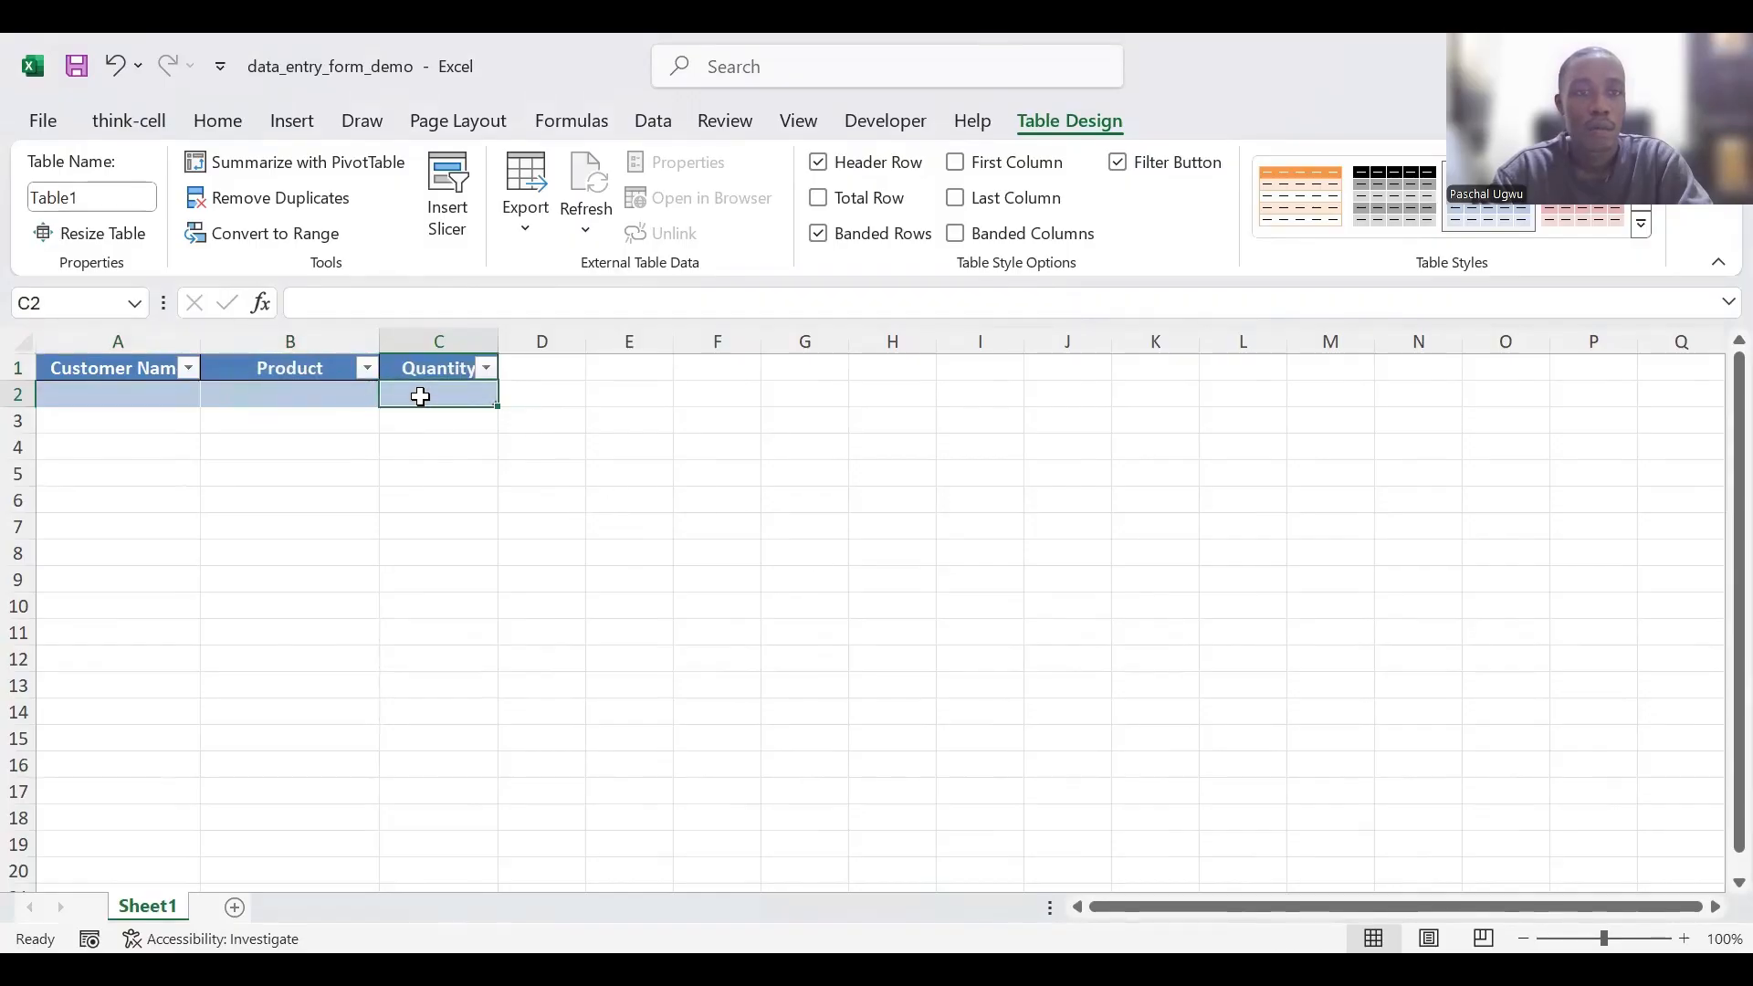
- Add the Form command, found among the commands not in the ribbon, to the Quick Access Toolbar
click(221, 71)
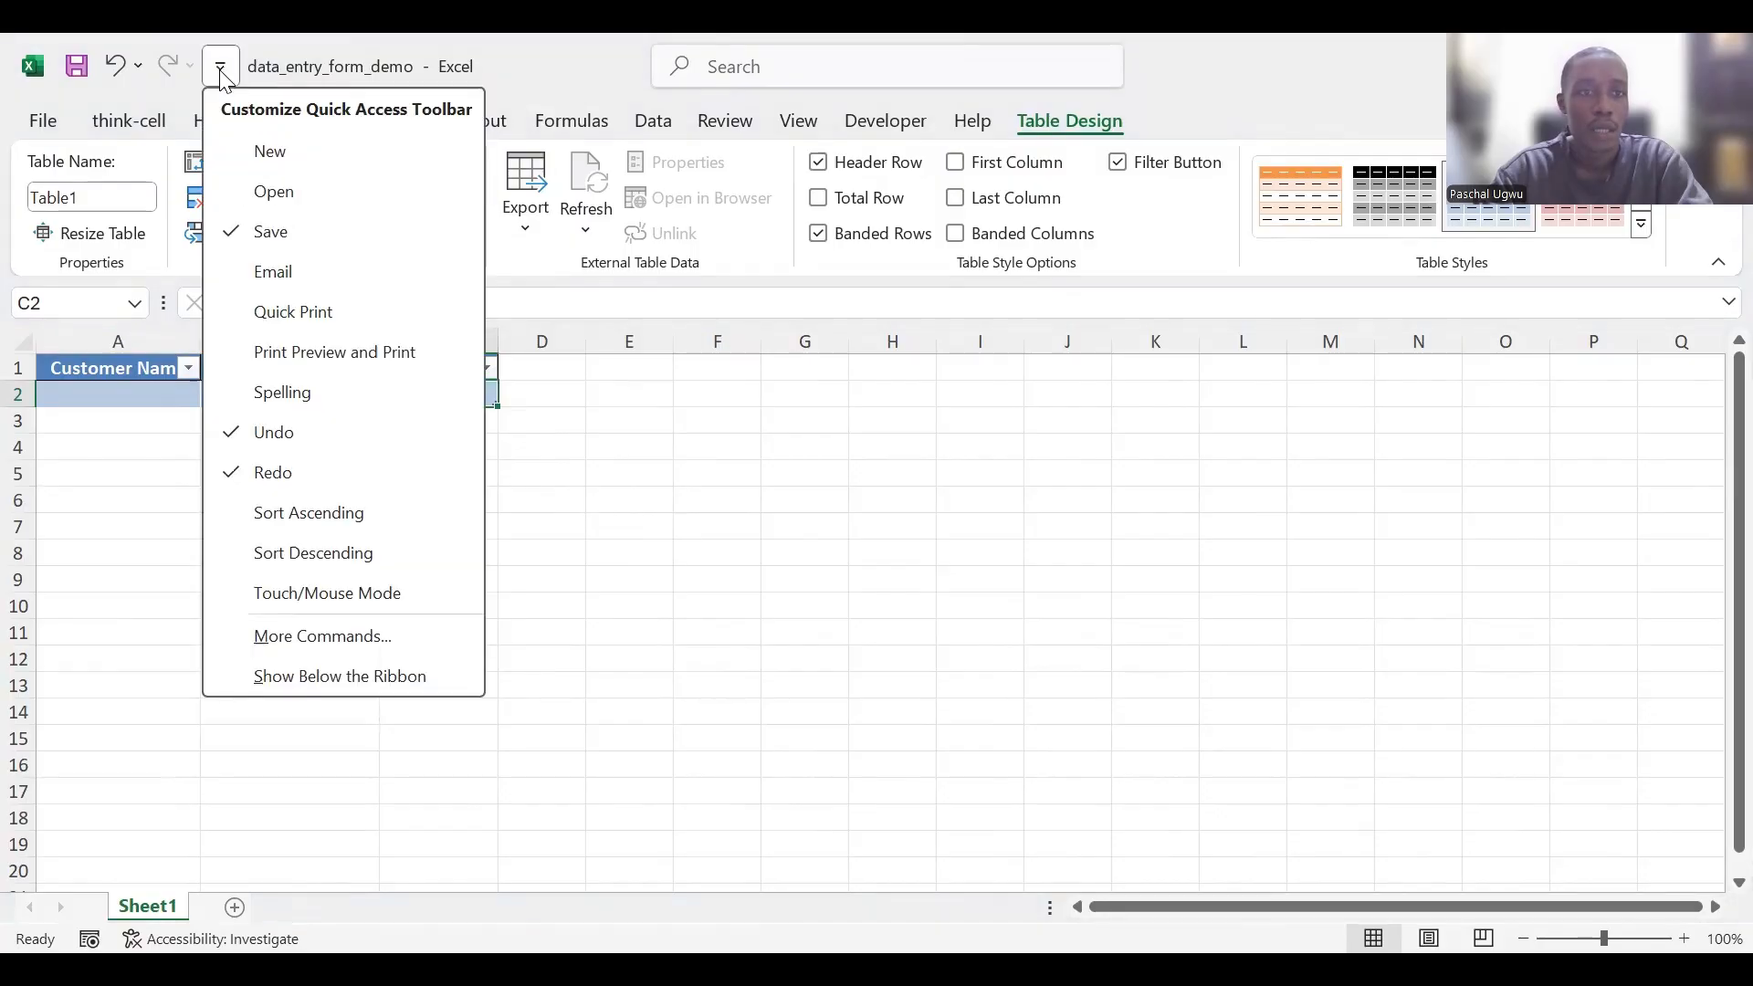
click(286, 639)
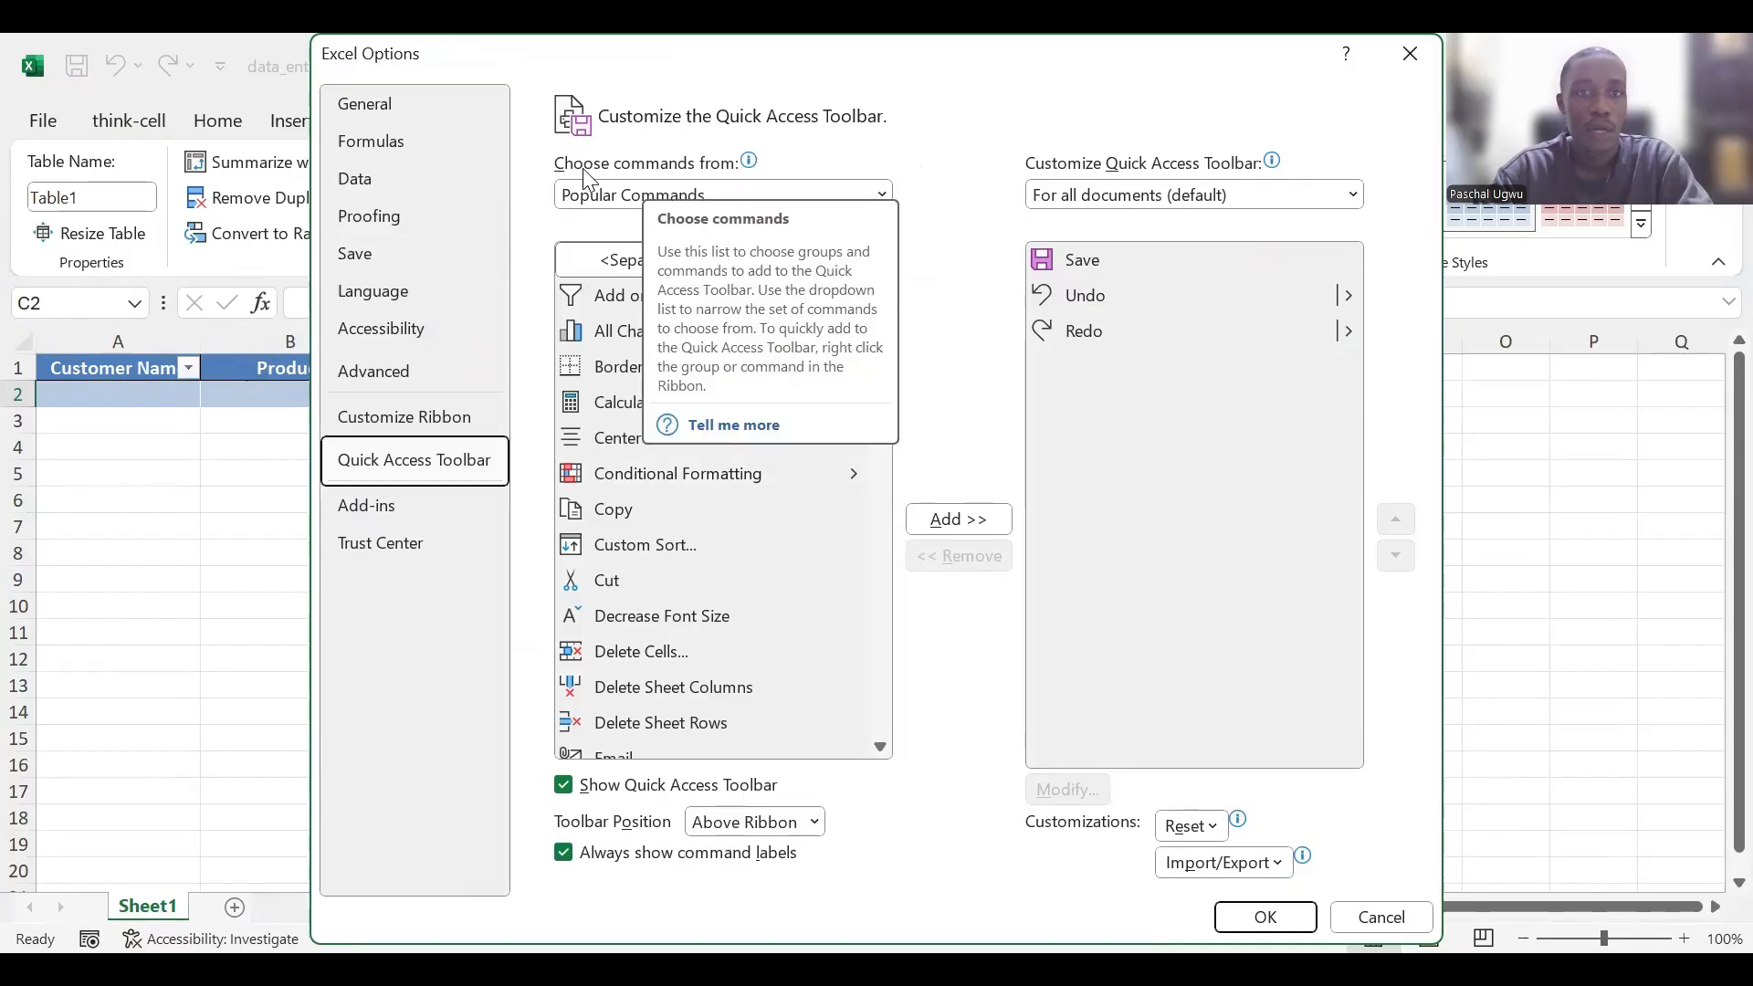
click(867, 195)
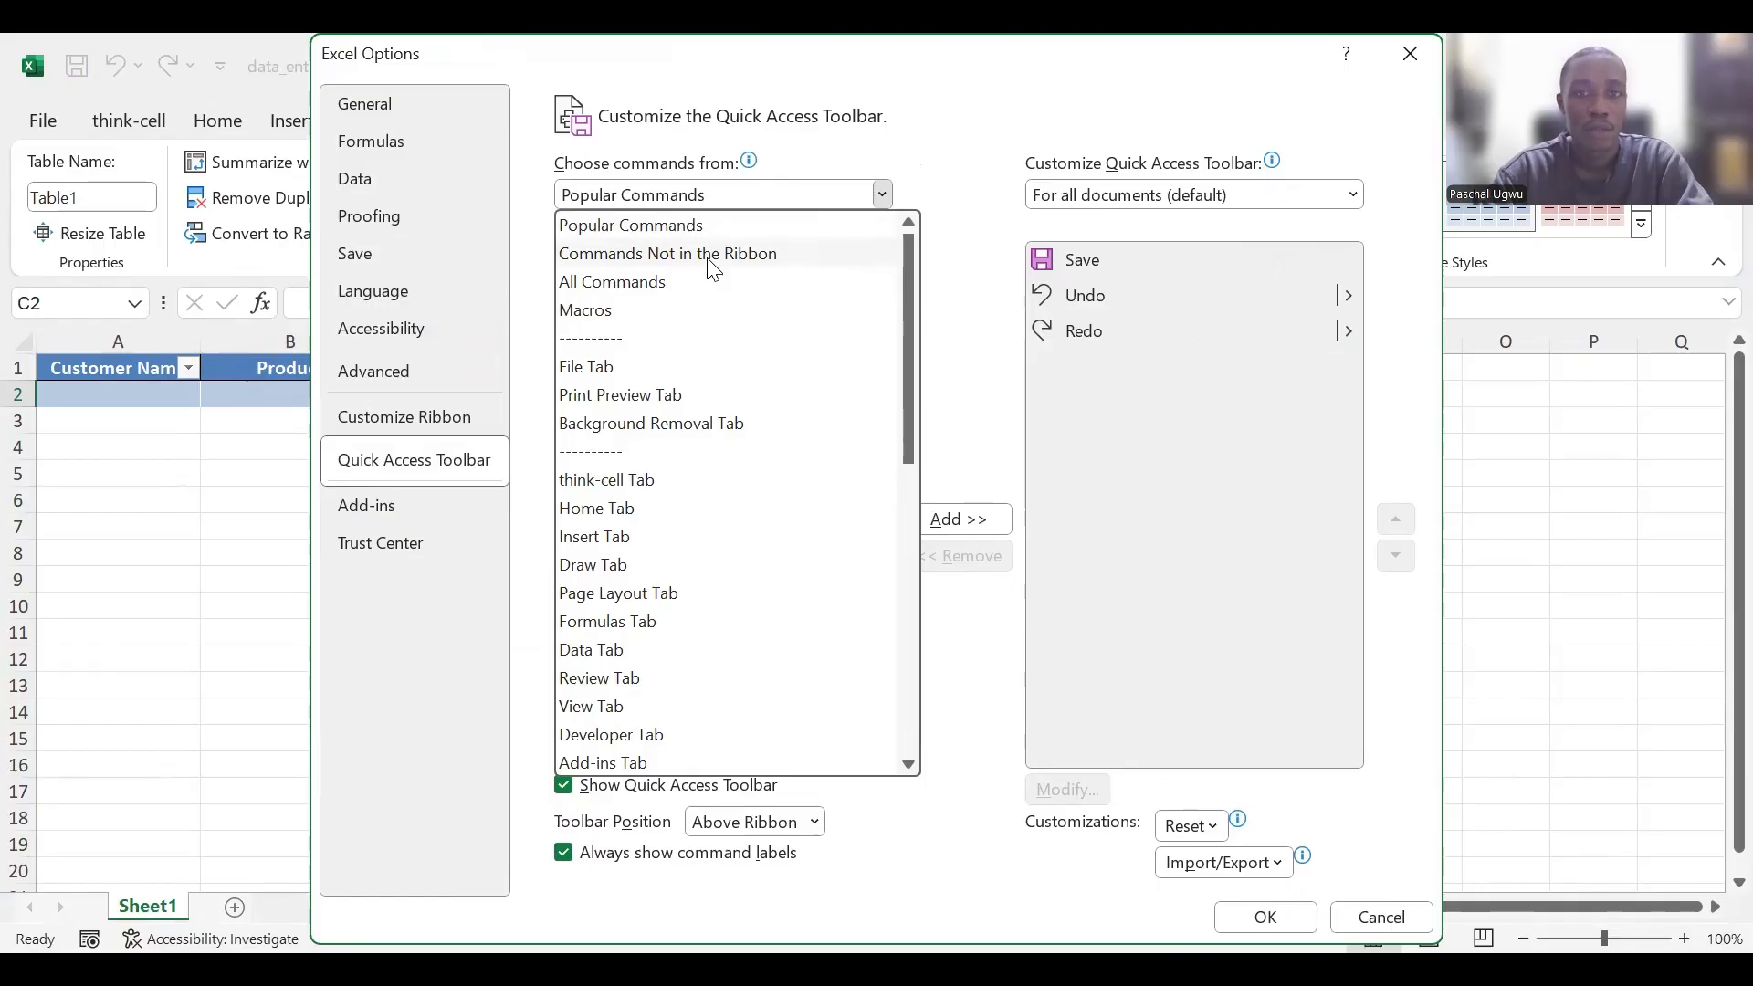
click(707, 258)
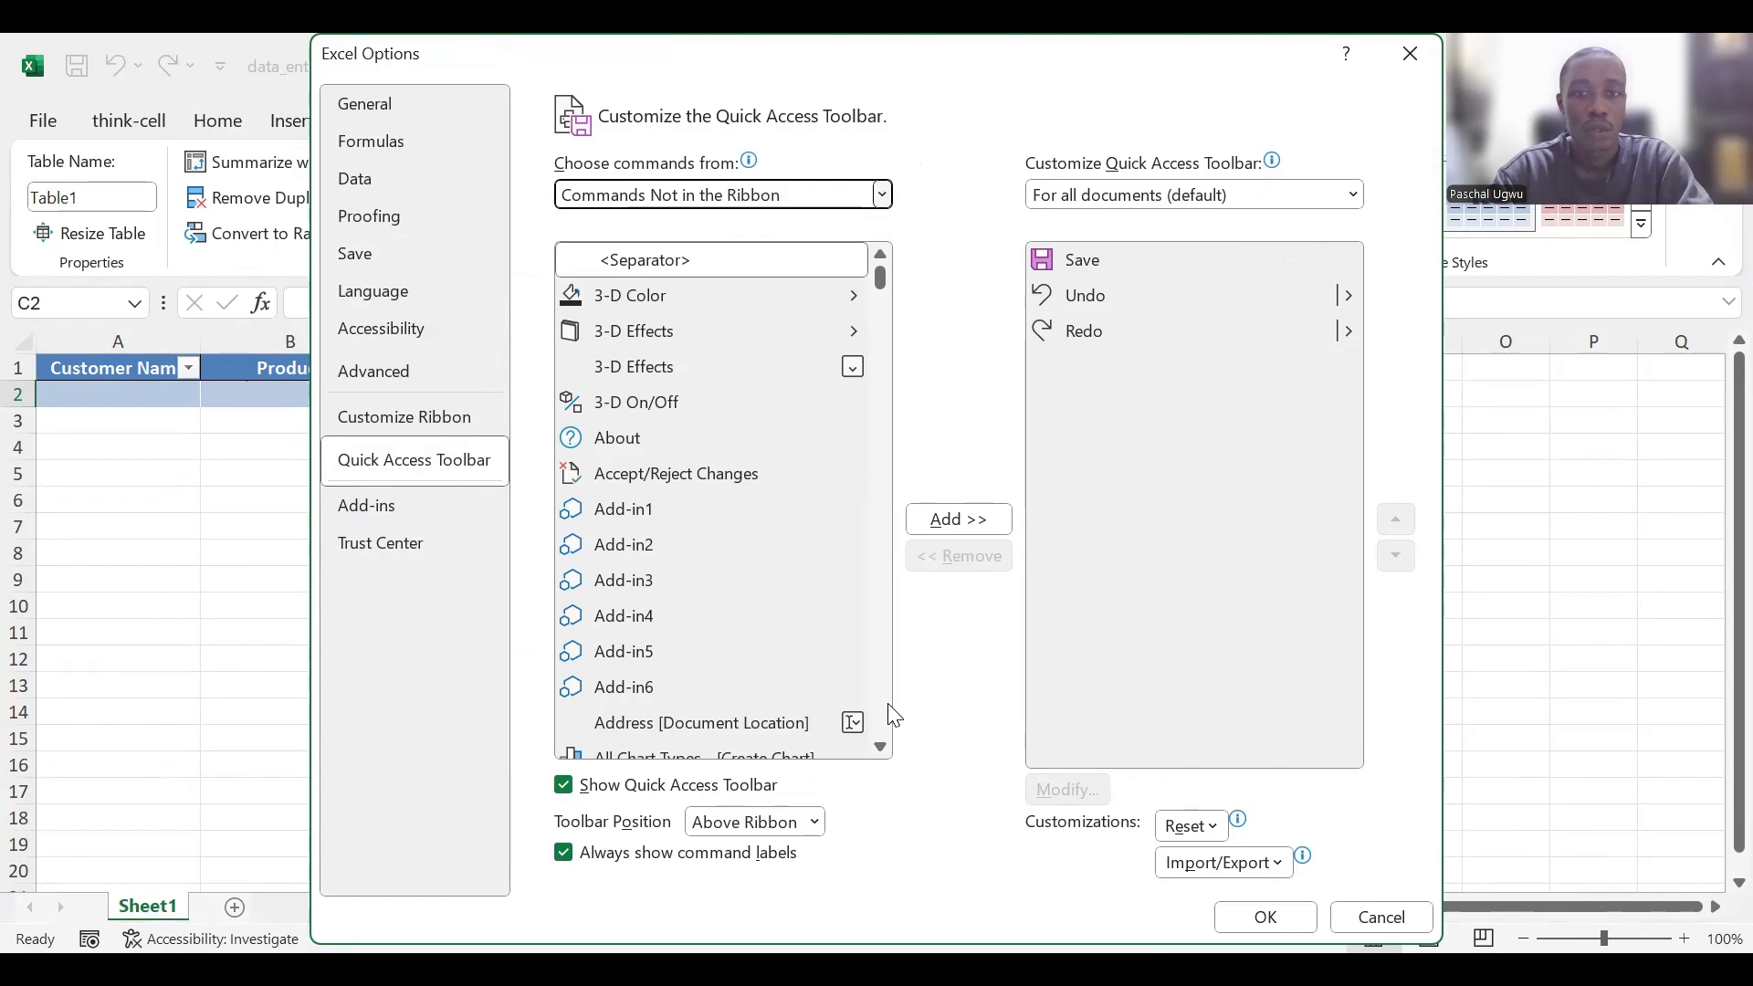
scroll(893, 715, down, 10)
scroll(894, 715, down, 5)
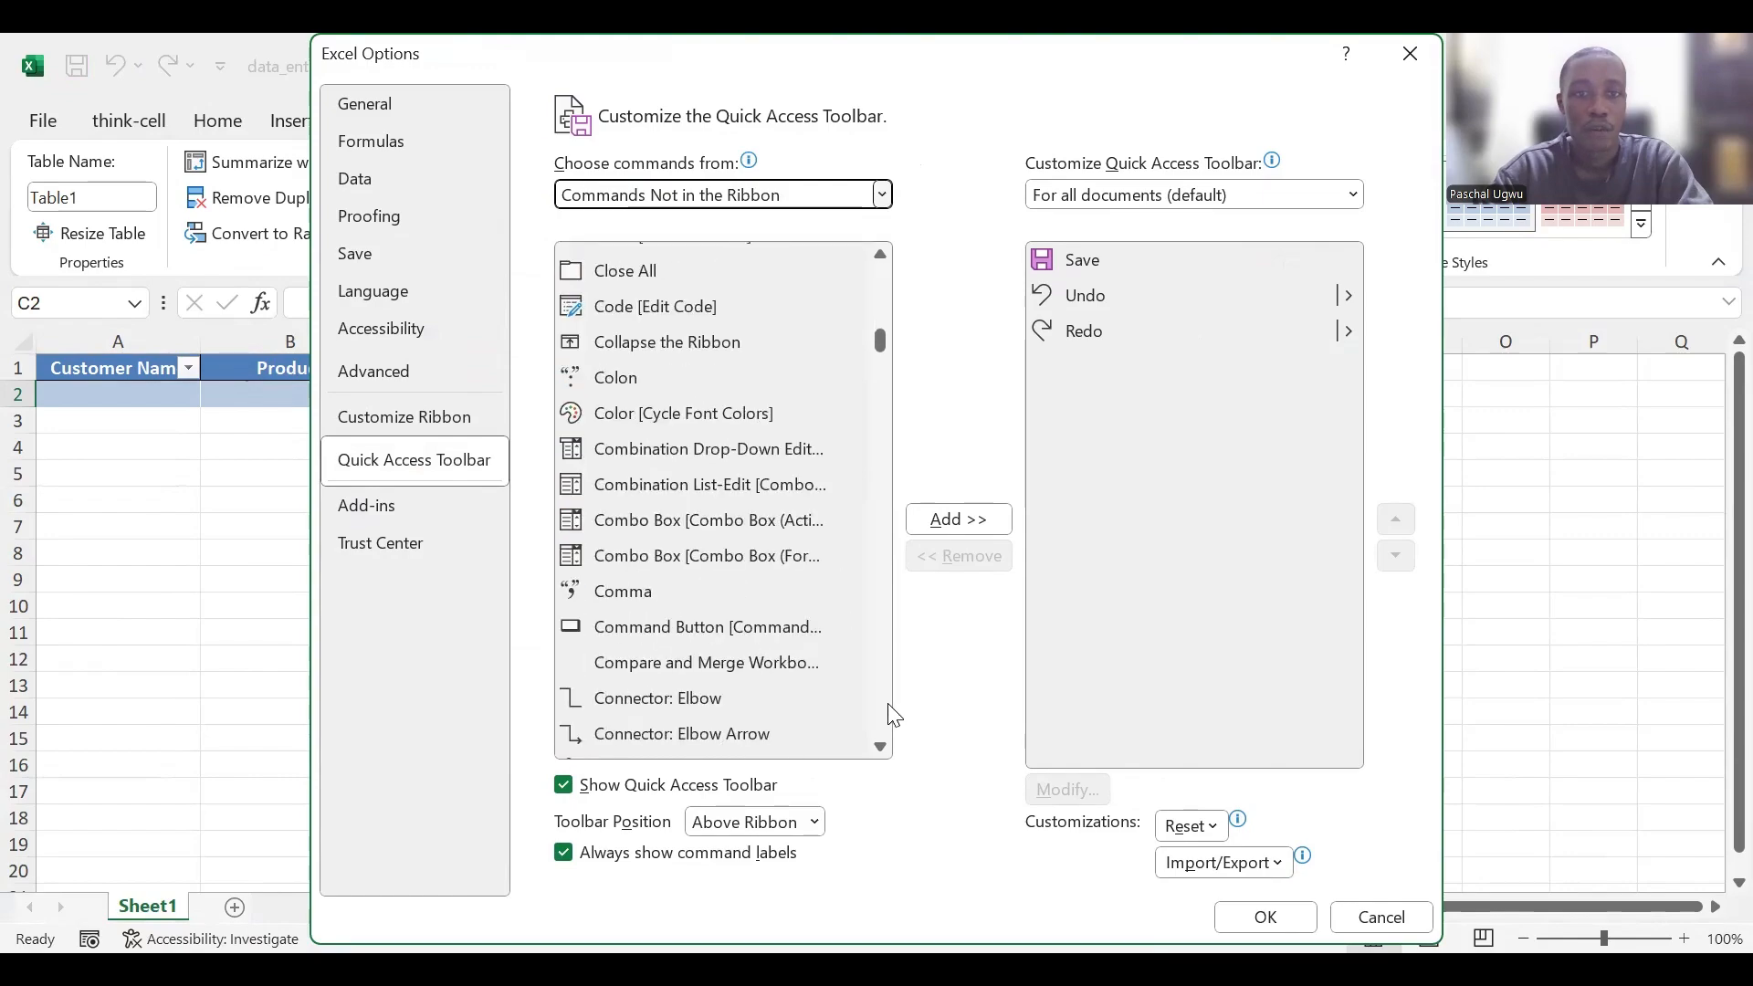
scroll(893, 715, down, 20)
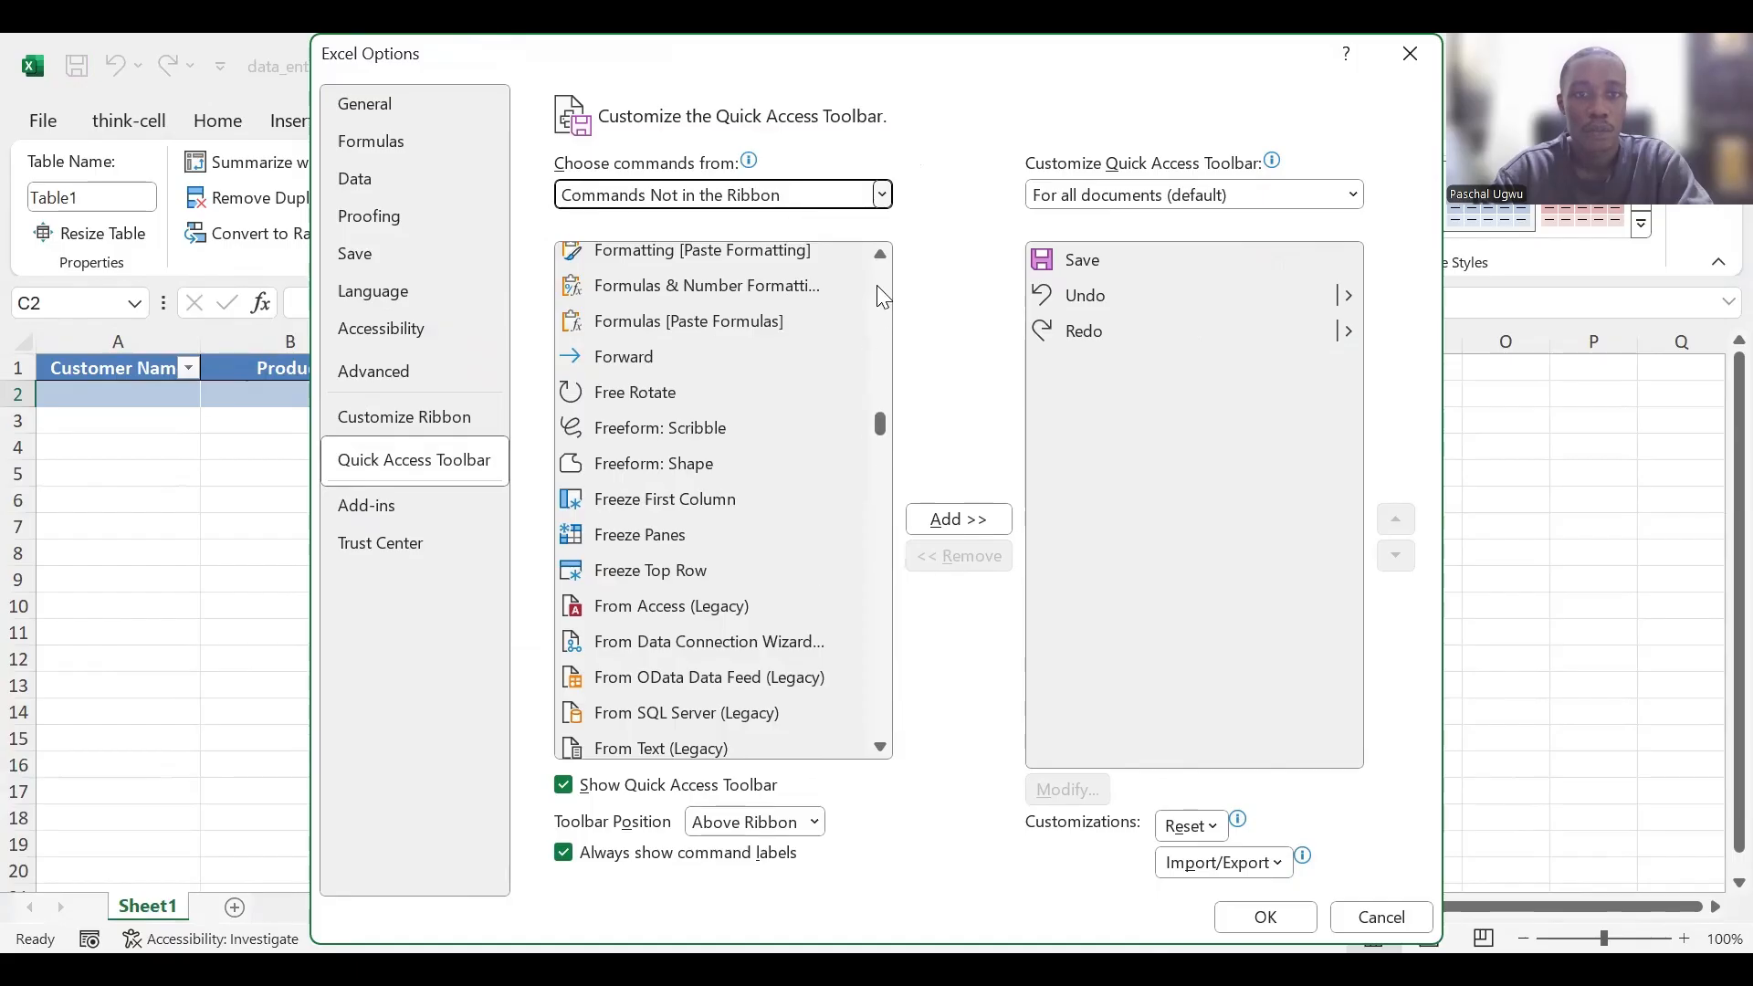
click(890, 256)
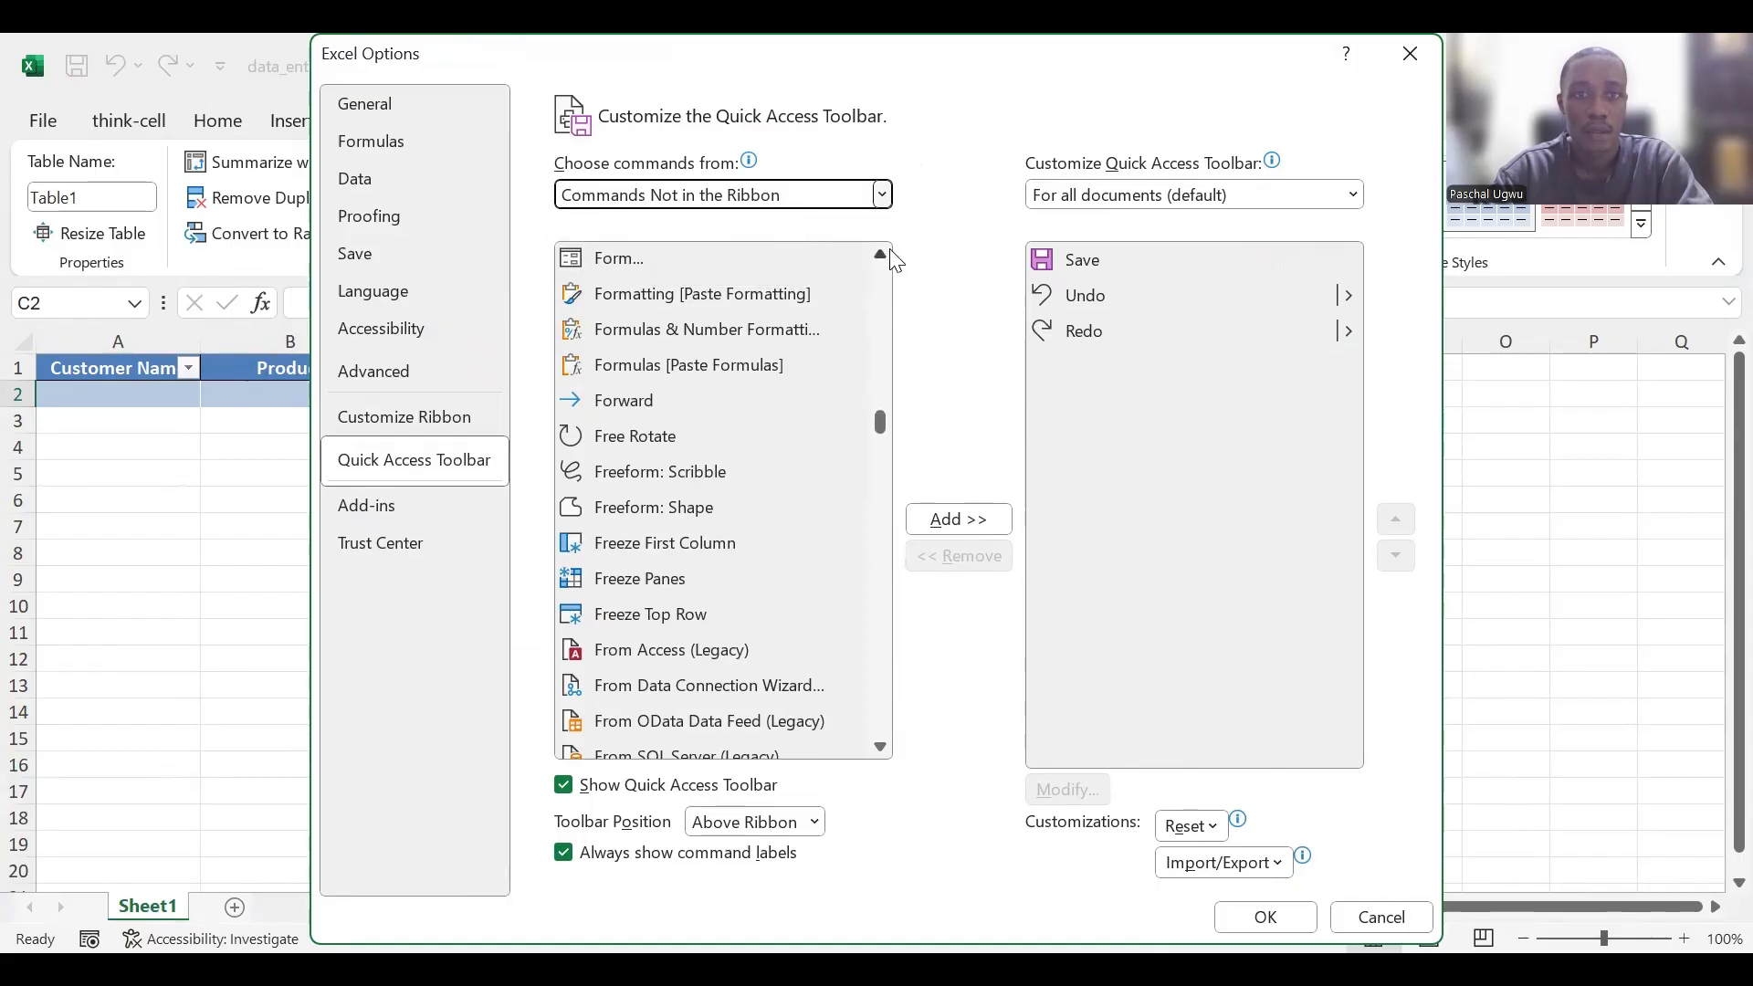
click(890, 256)
click(890, 256)
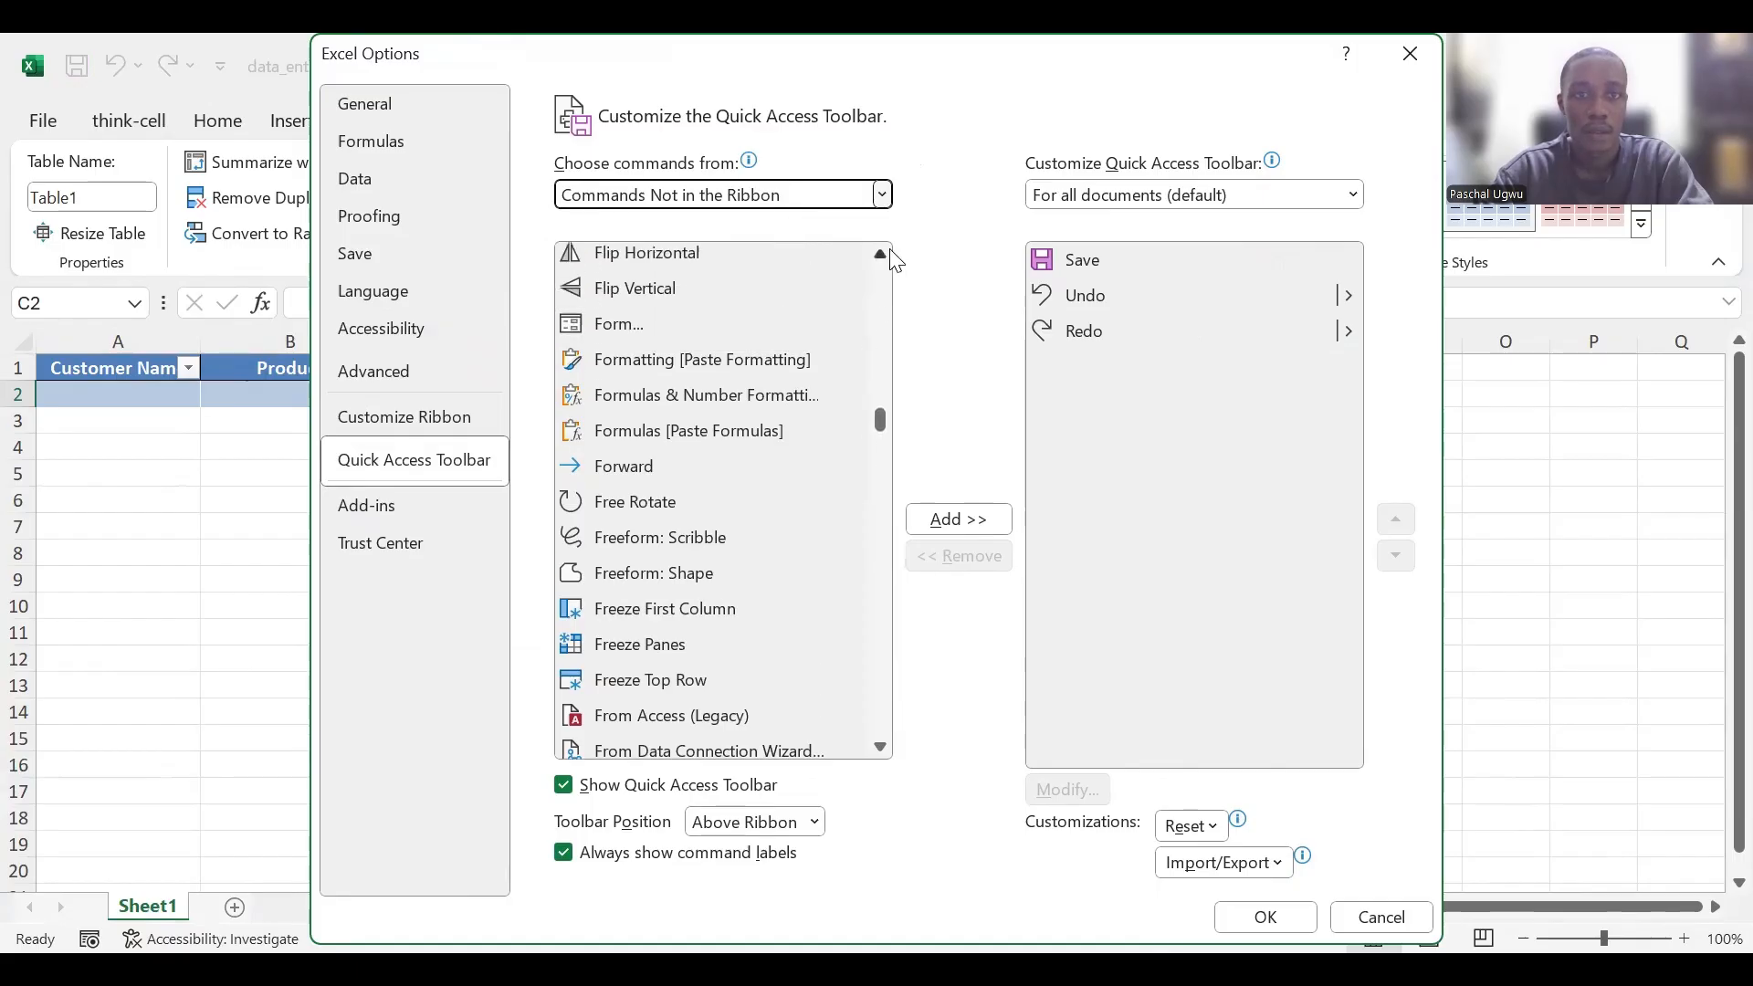
click(672, 324)
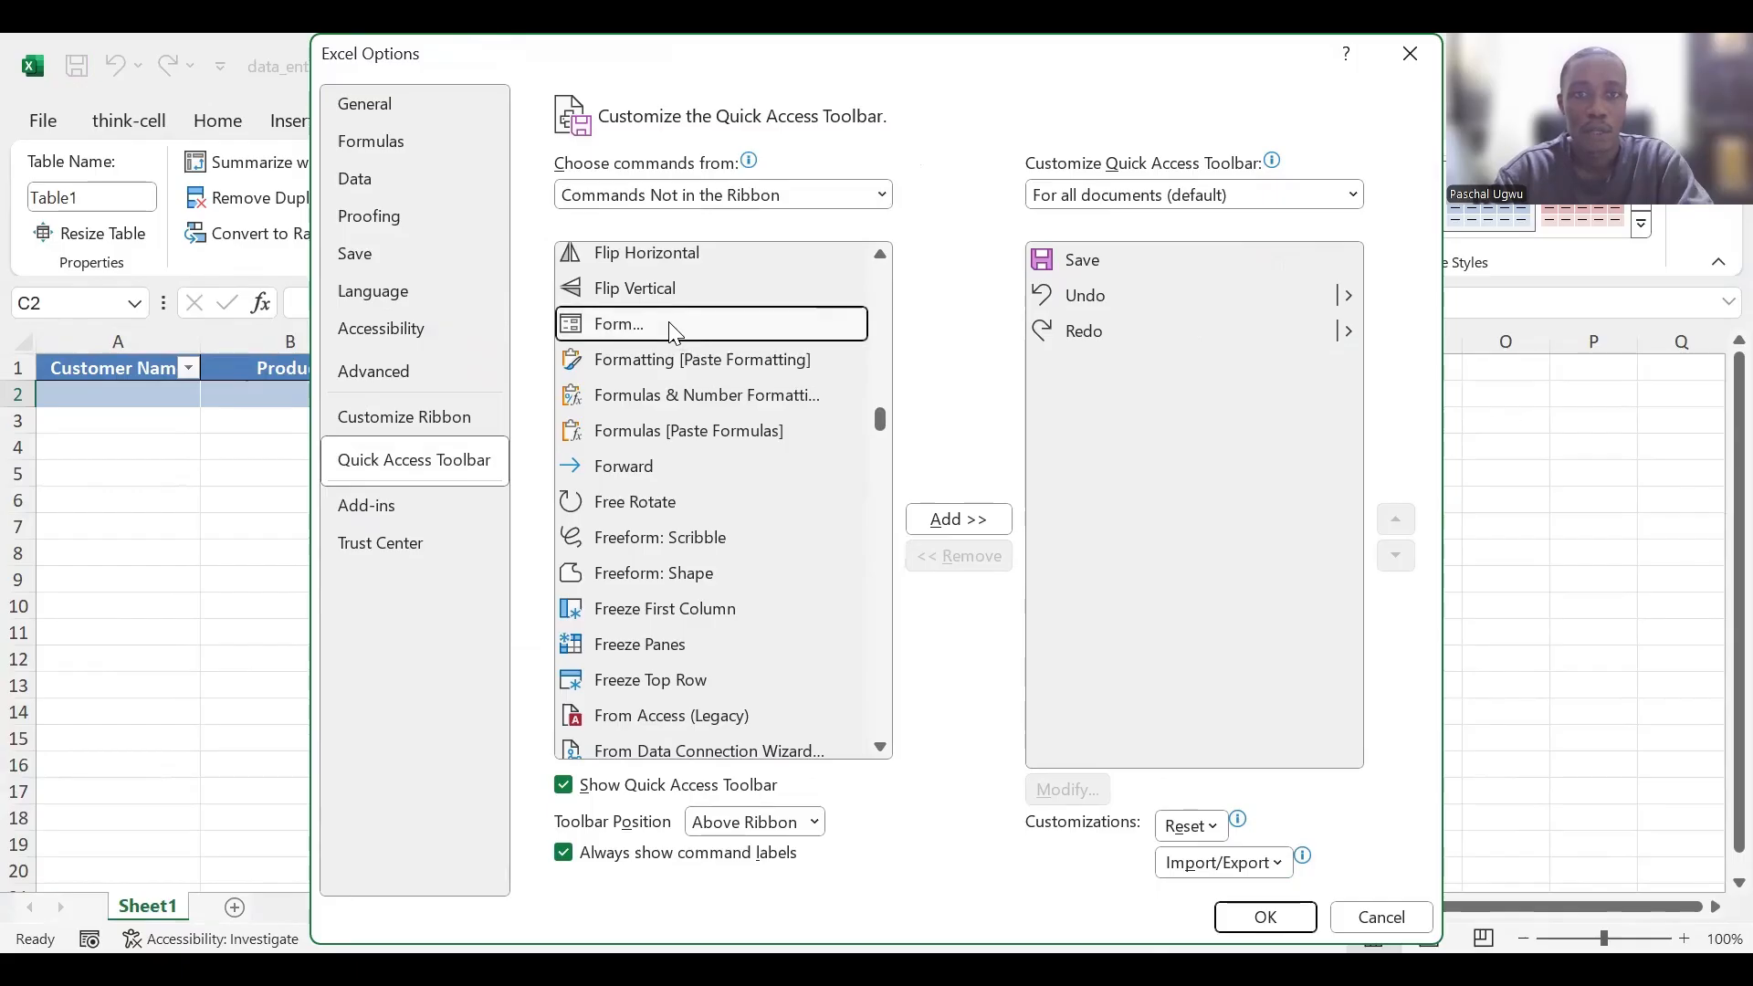
click(950, 520)
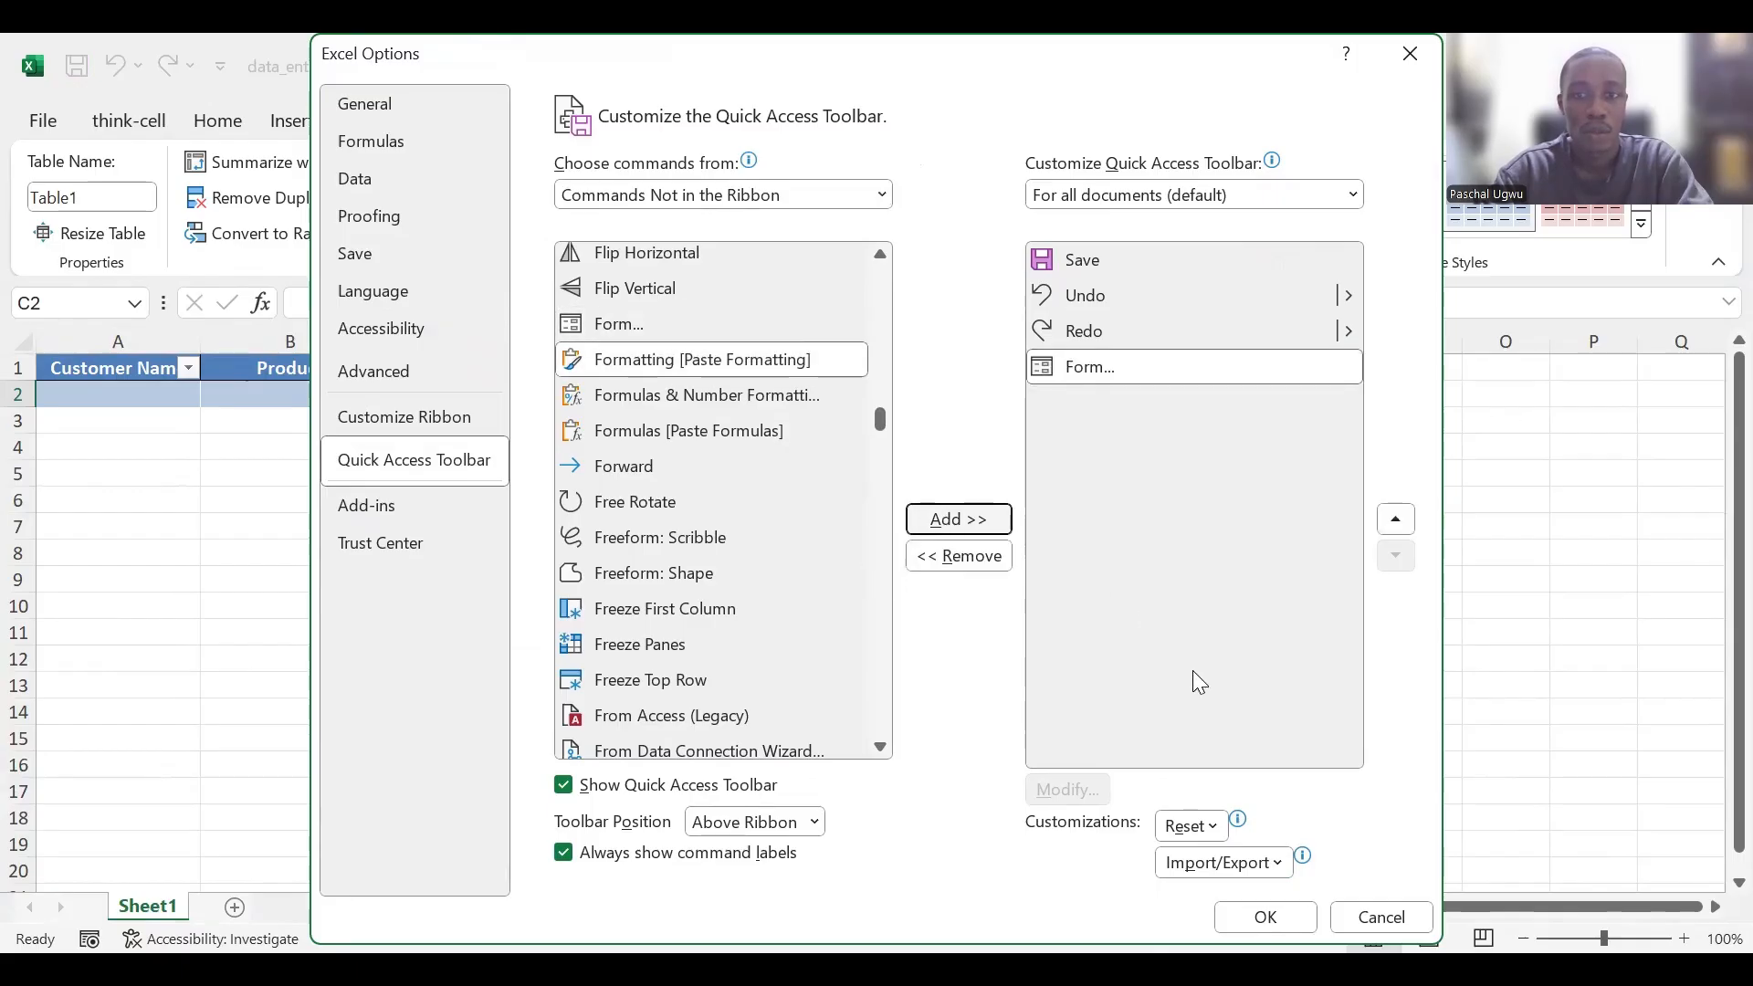
click(1265, 916)
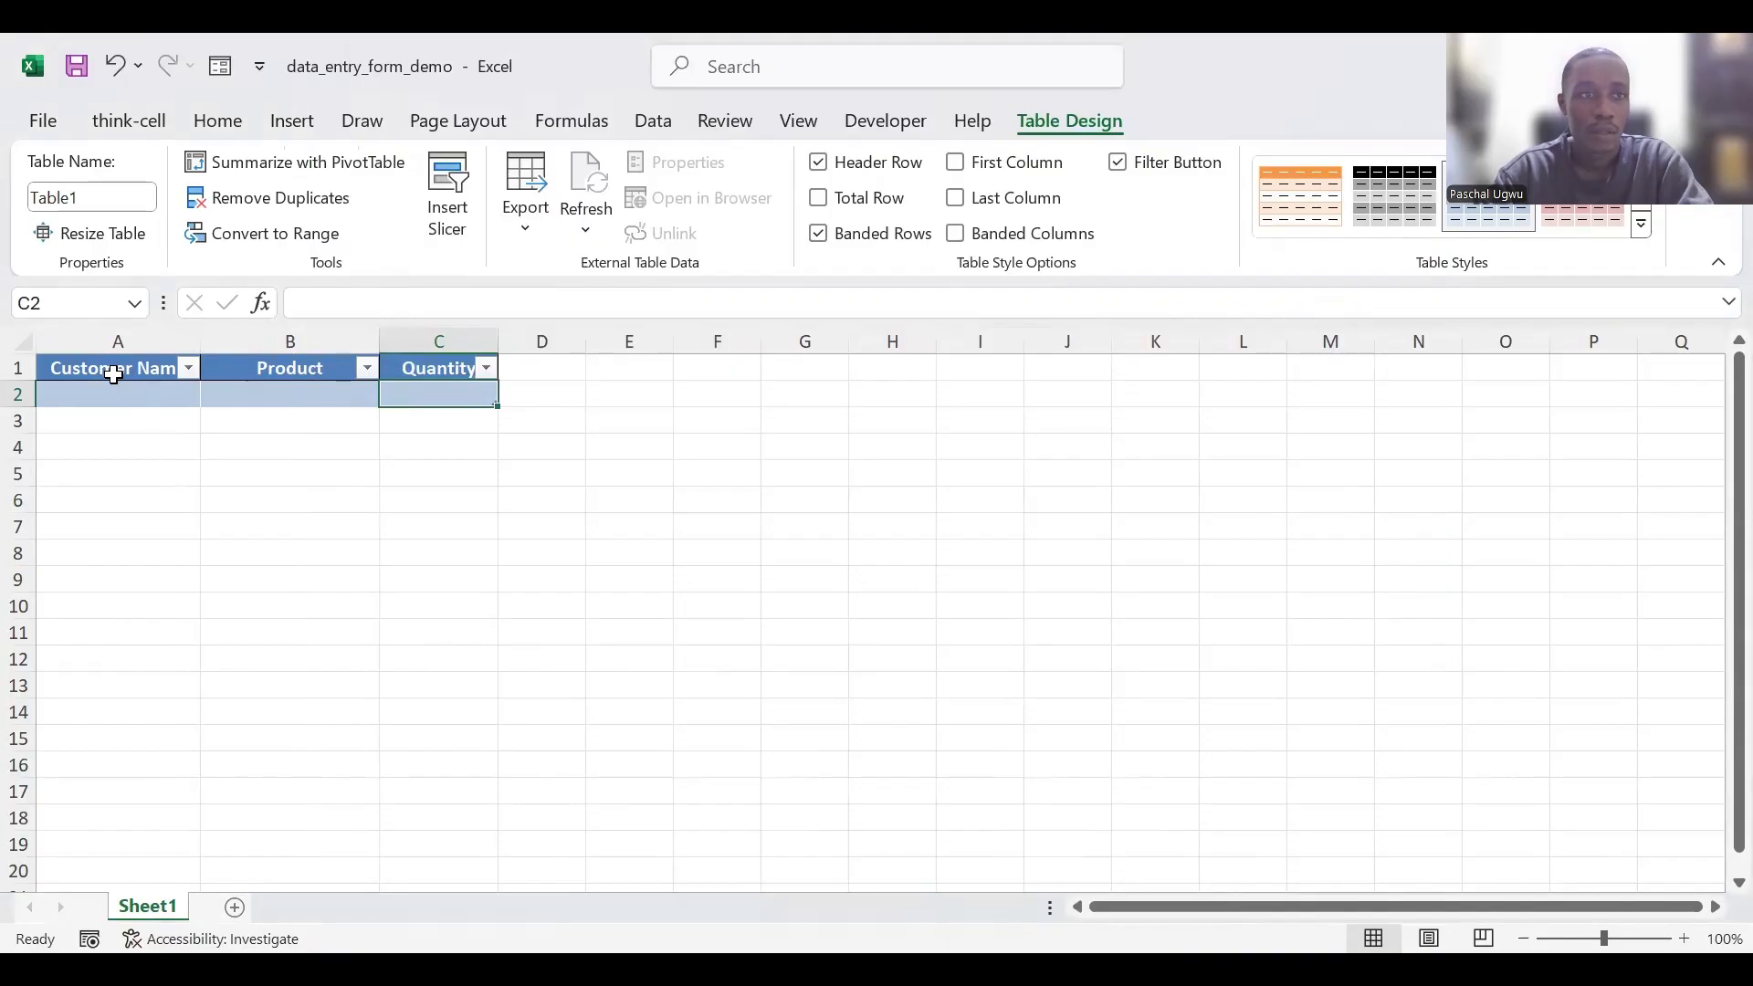
- Open the data entry form for the table and add a record with the customer's full name, product Laptop and quantity 5
click(113, 375)
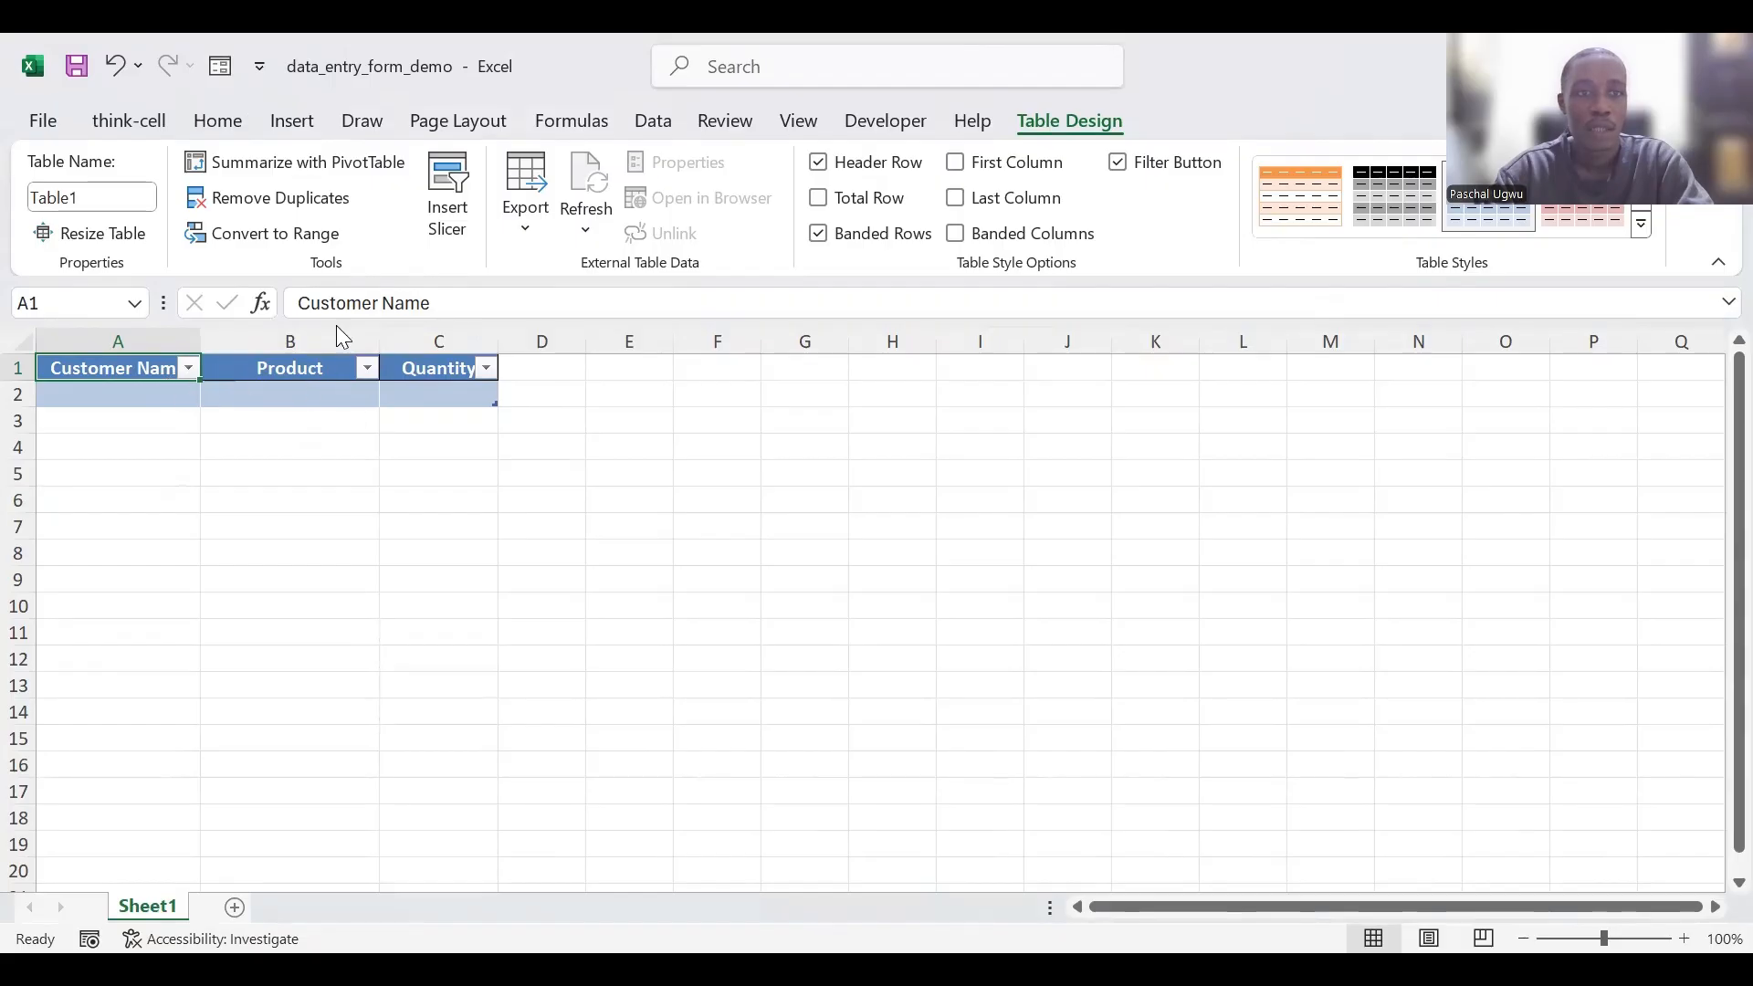
click(220, 67)
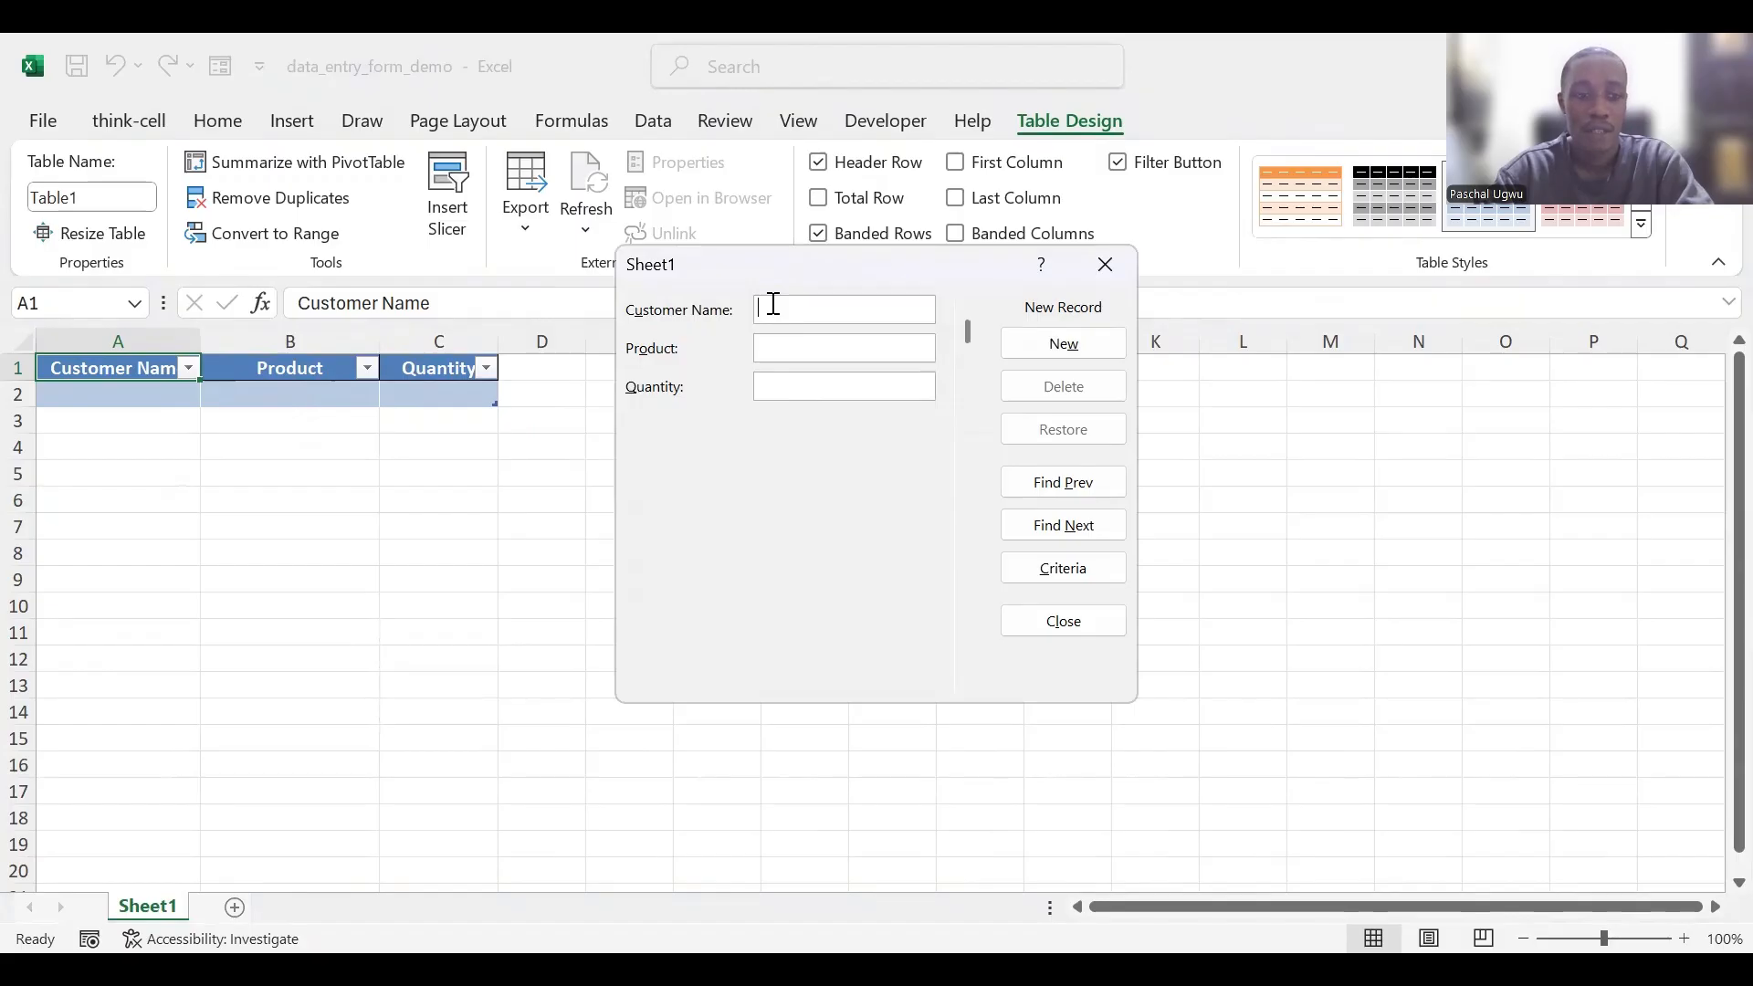
text(Al)
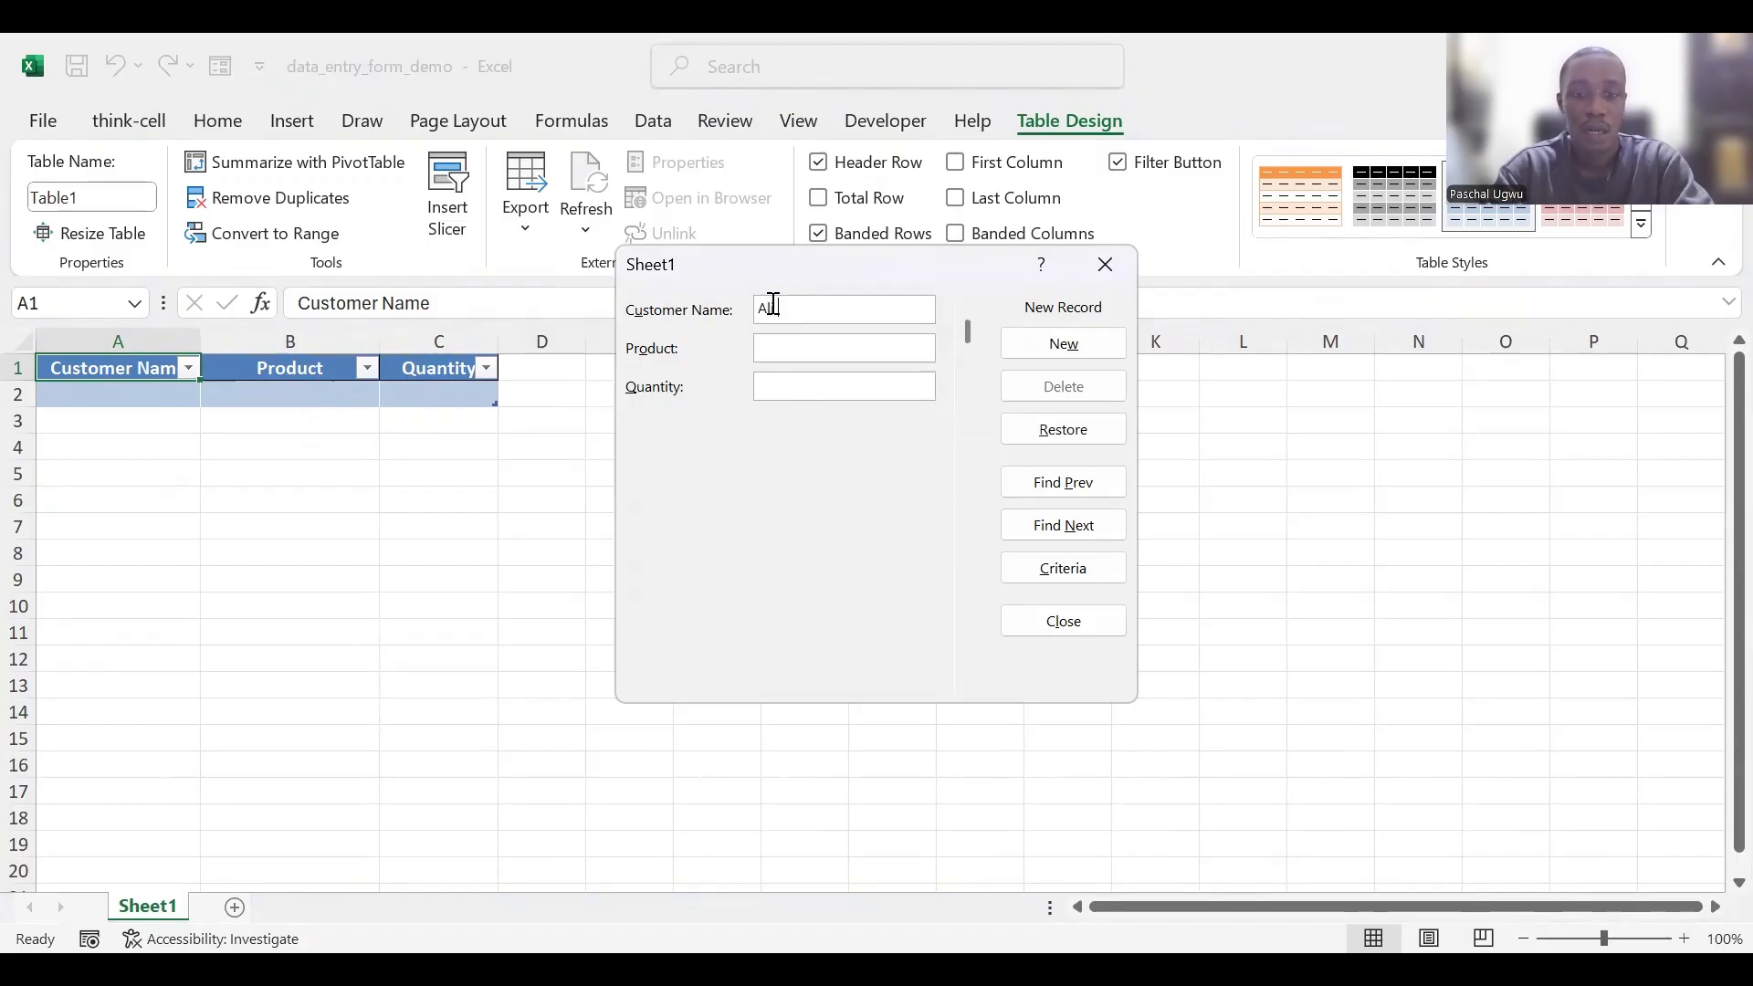
text( Moses)
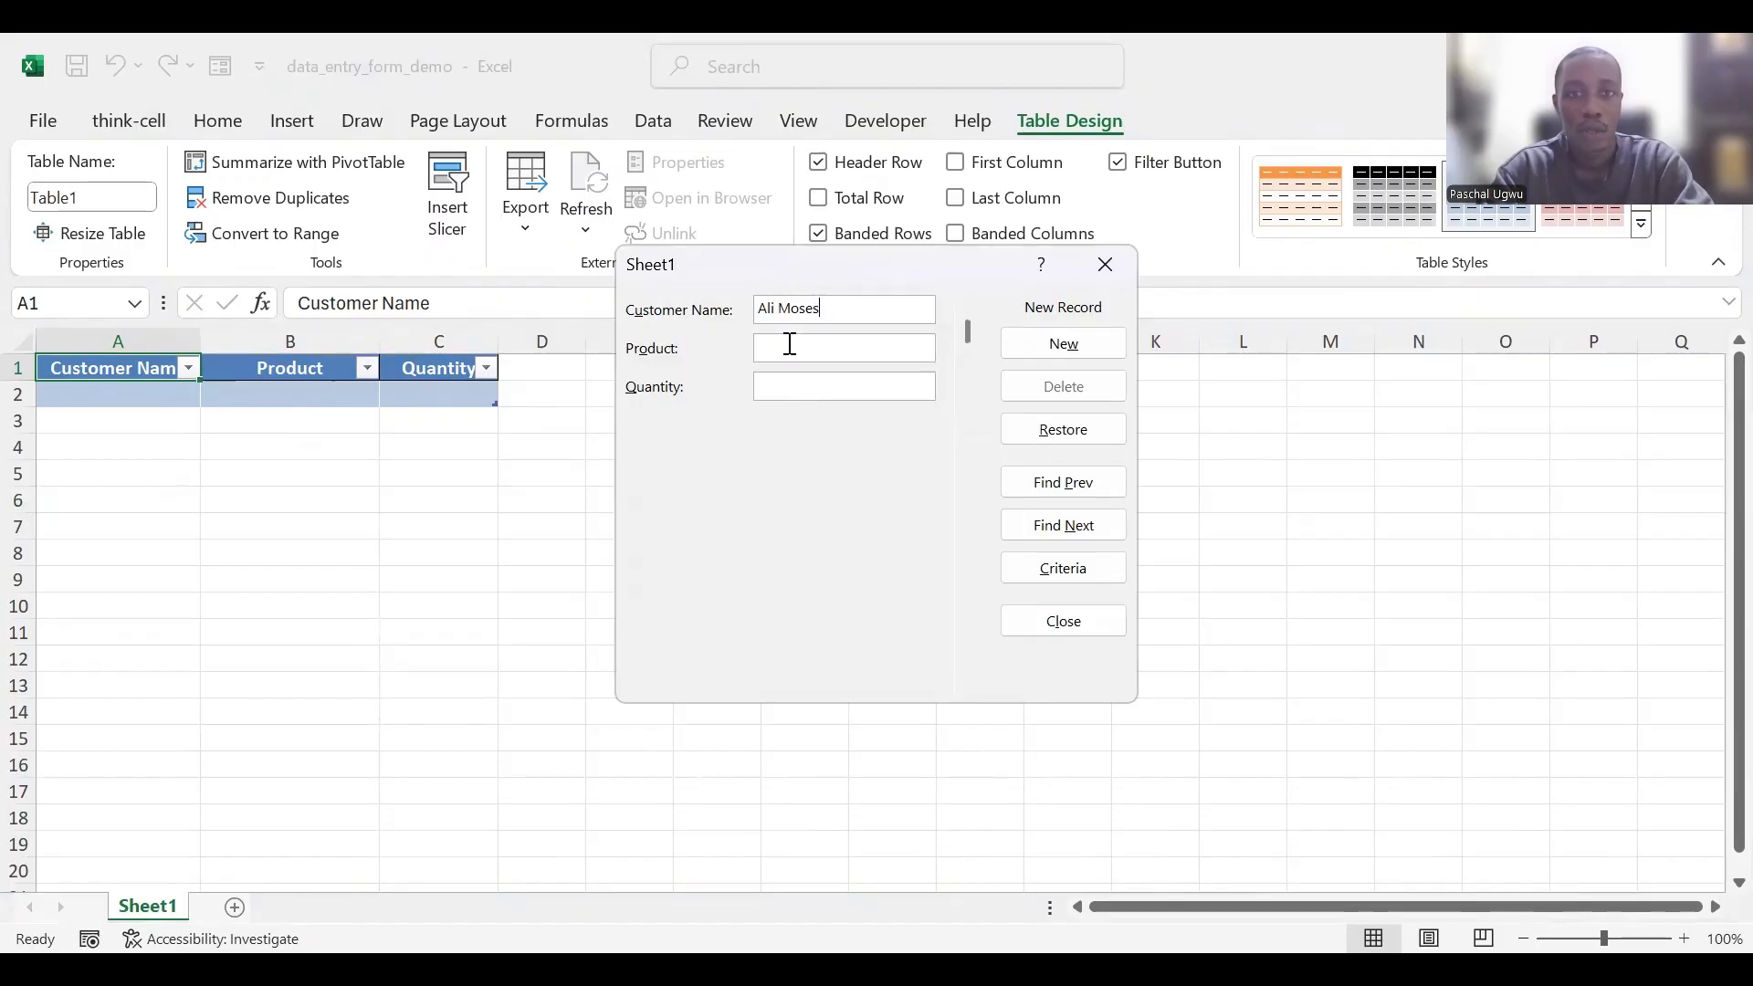
click(790, 345)
text(L)
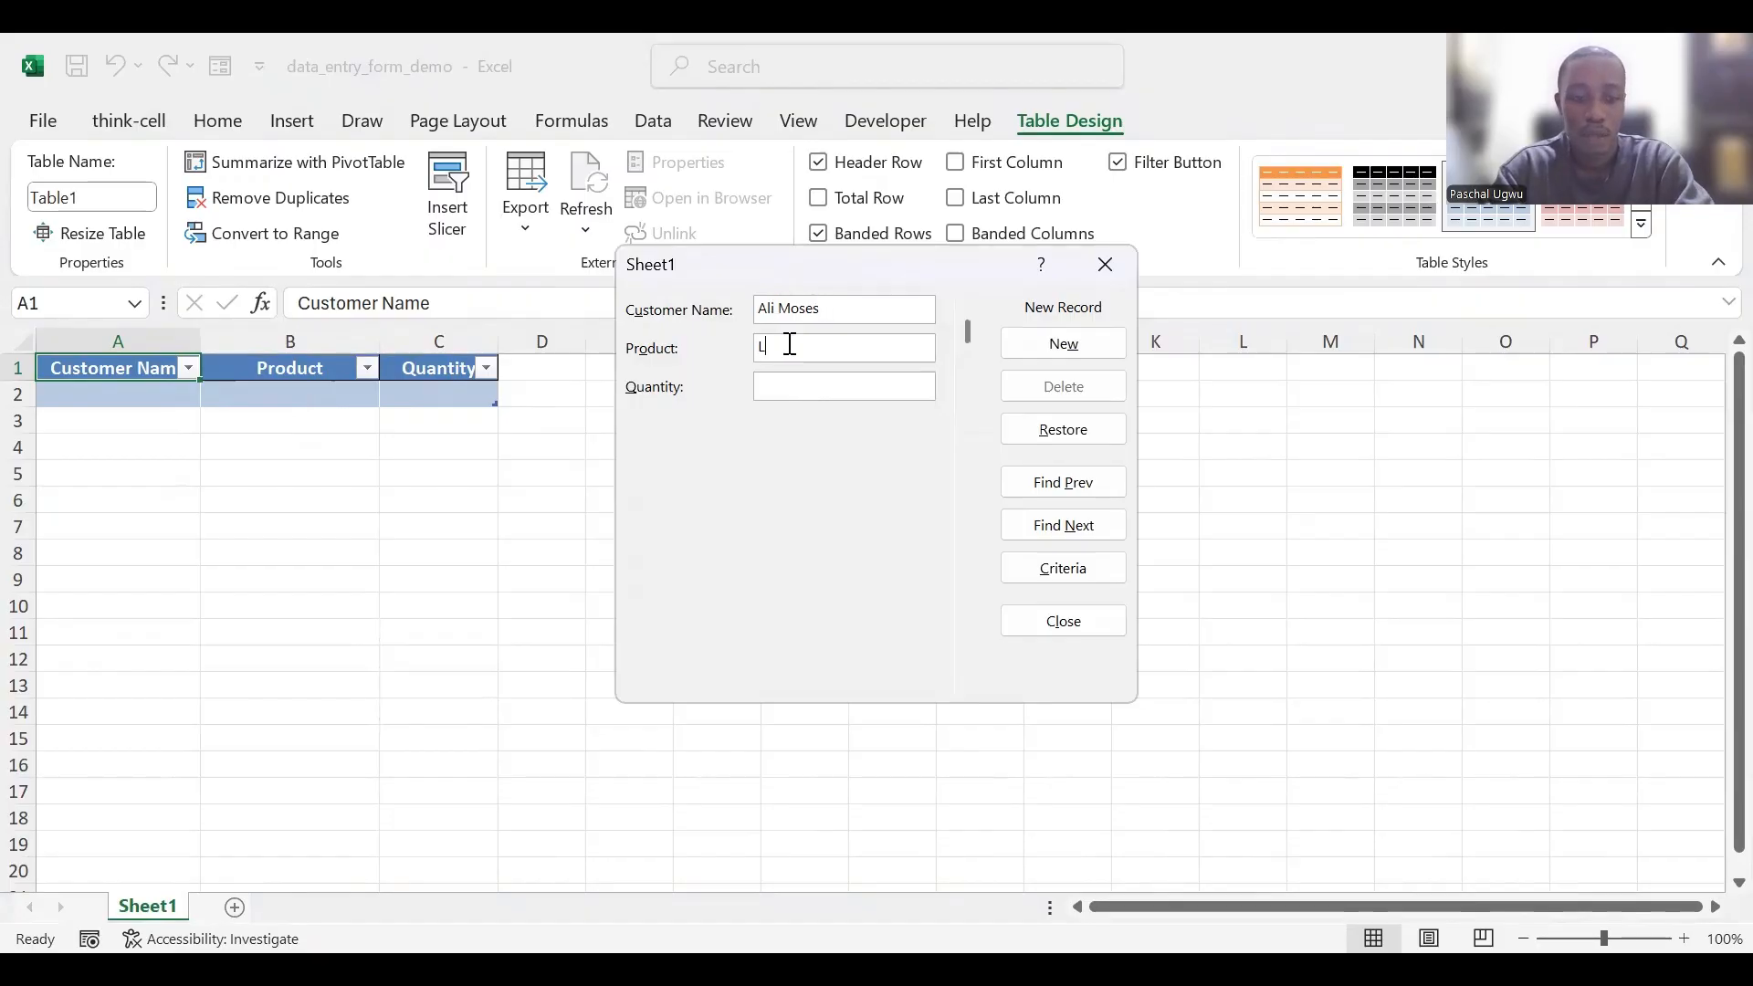
text(aptop)
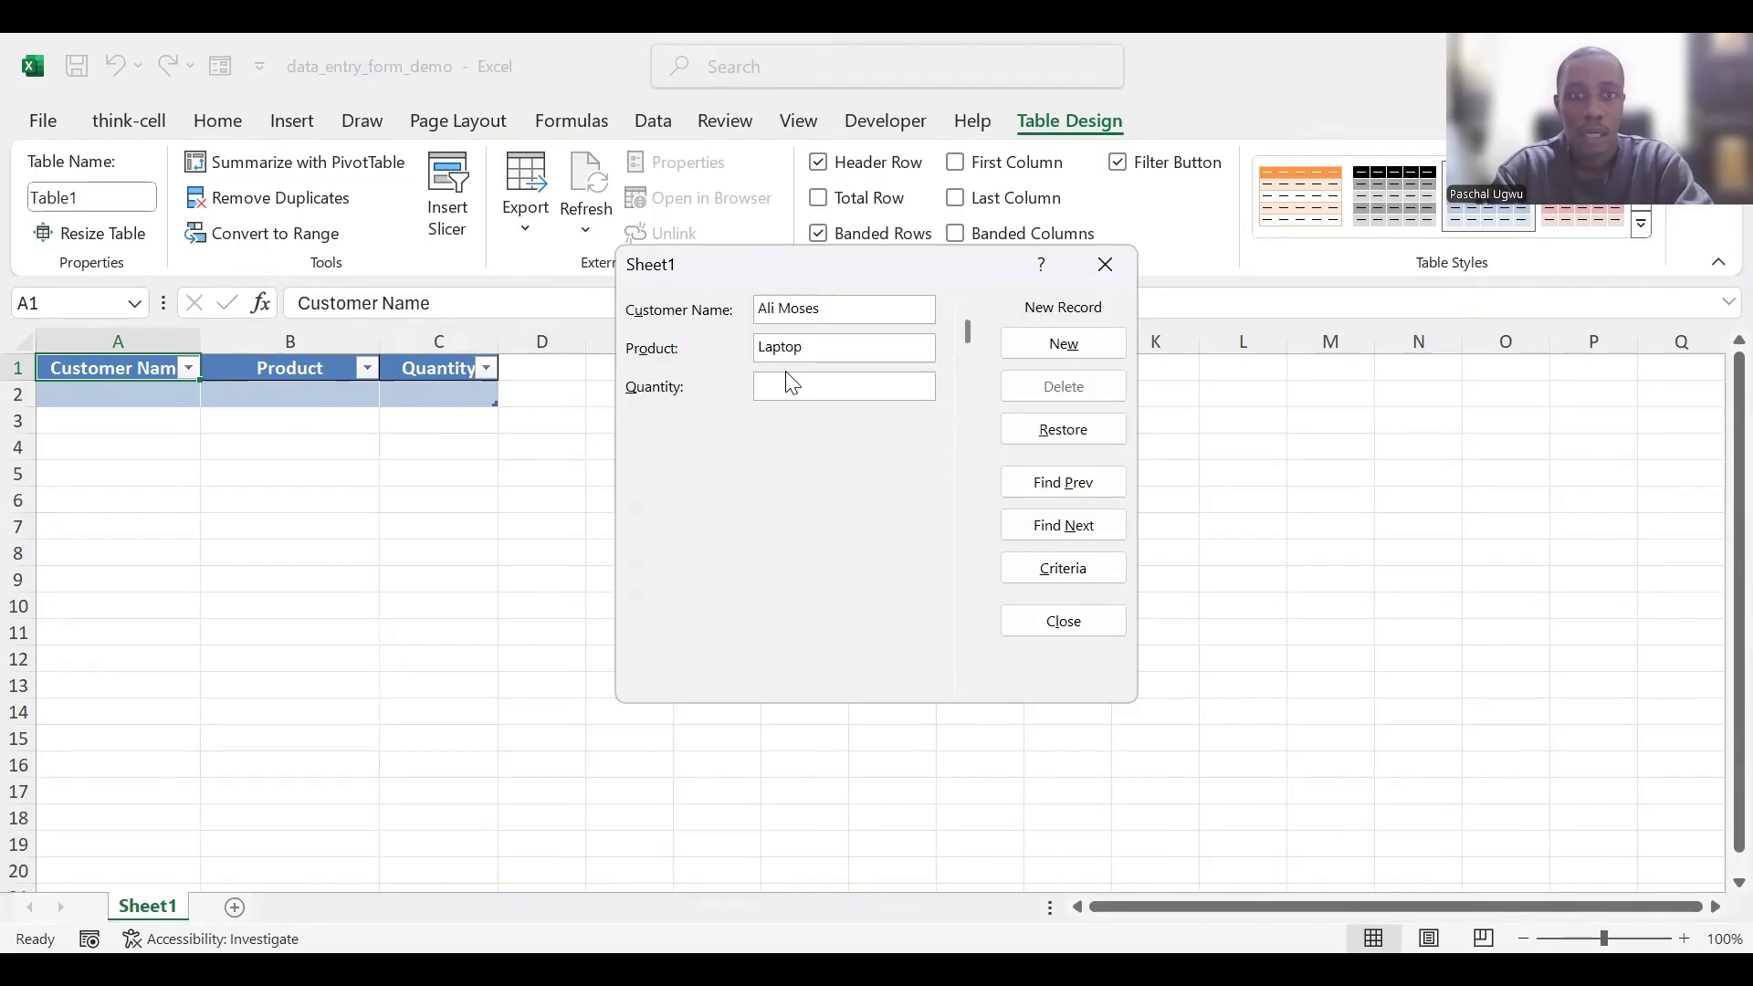
click(788, 385)
text(5)
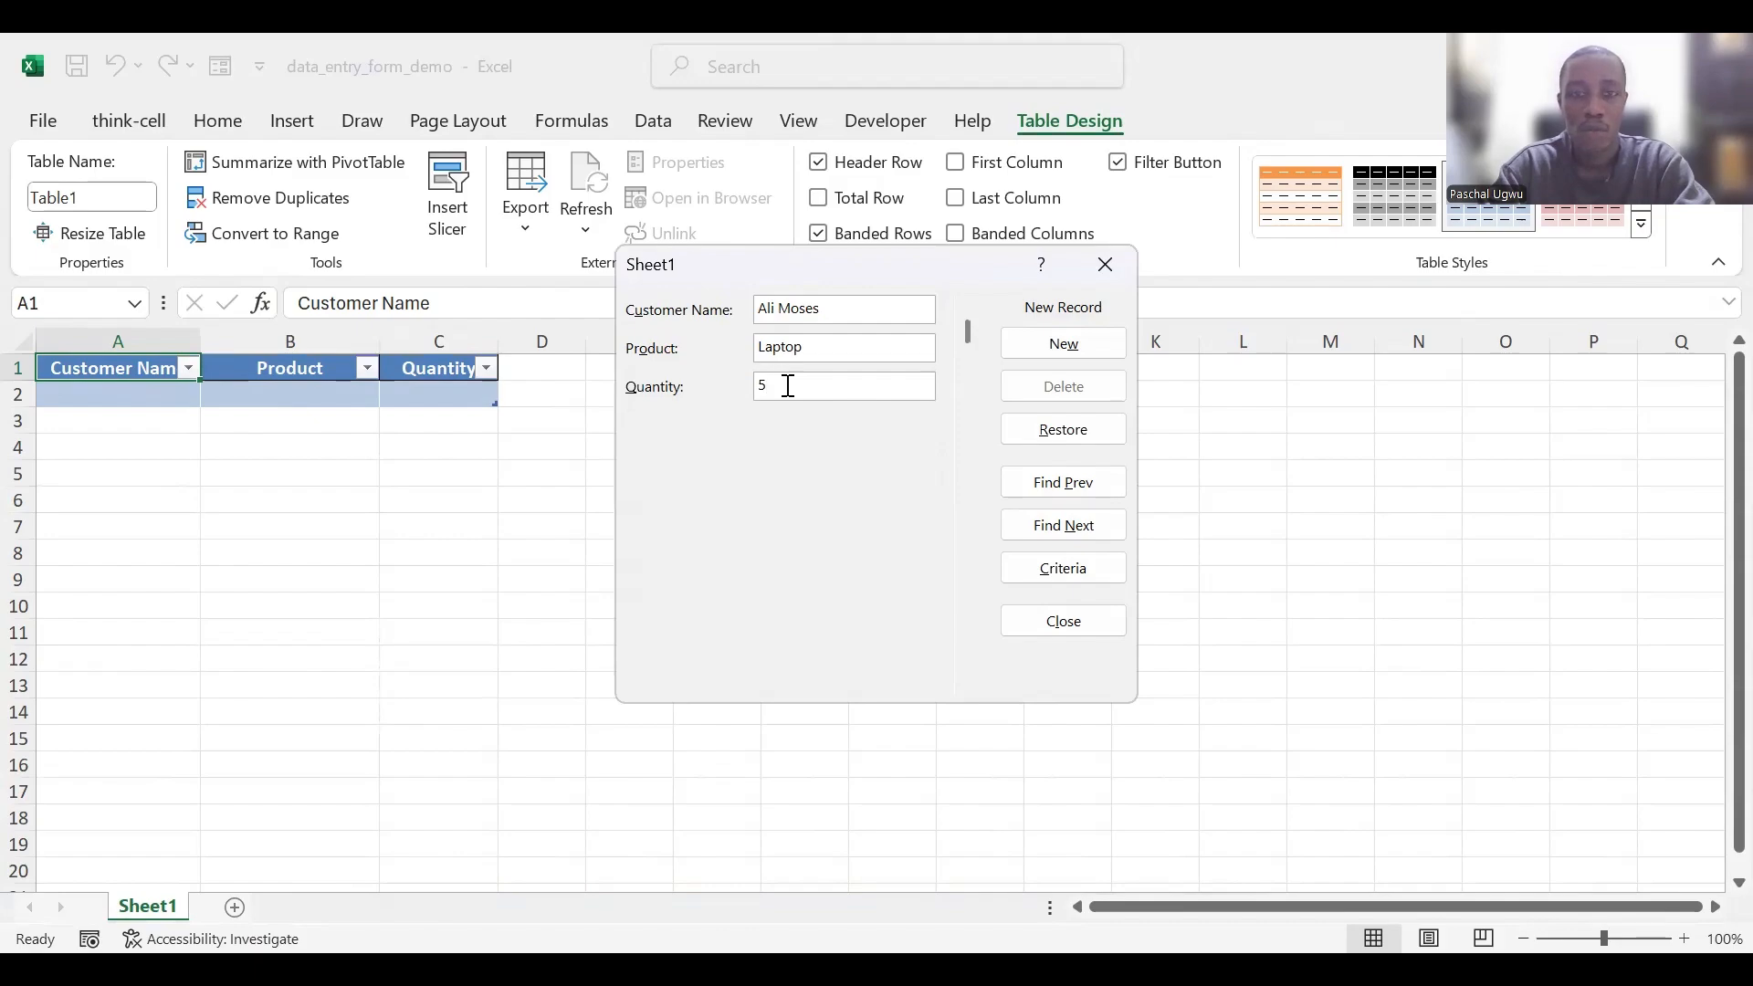
key(Return)
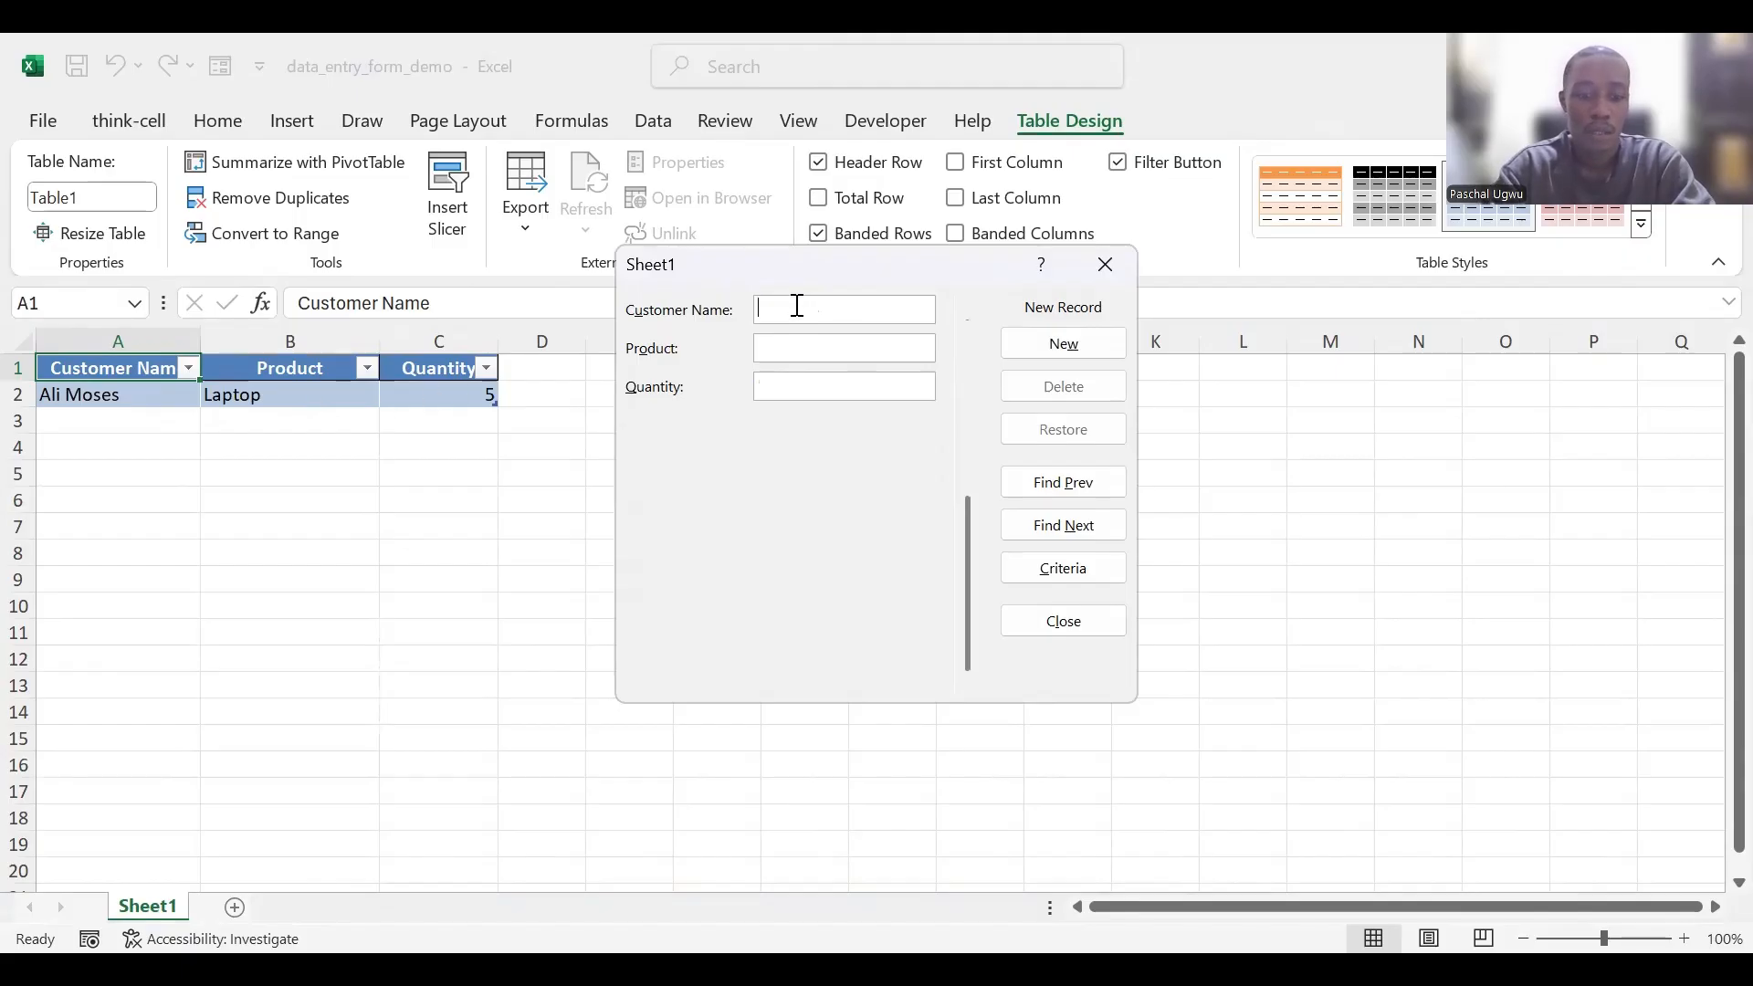
- Add a second record through the form with the customer's name, product Desktop and quantity 10
text(Bol)
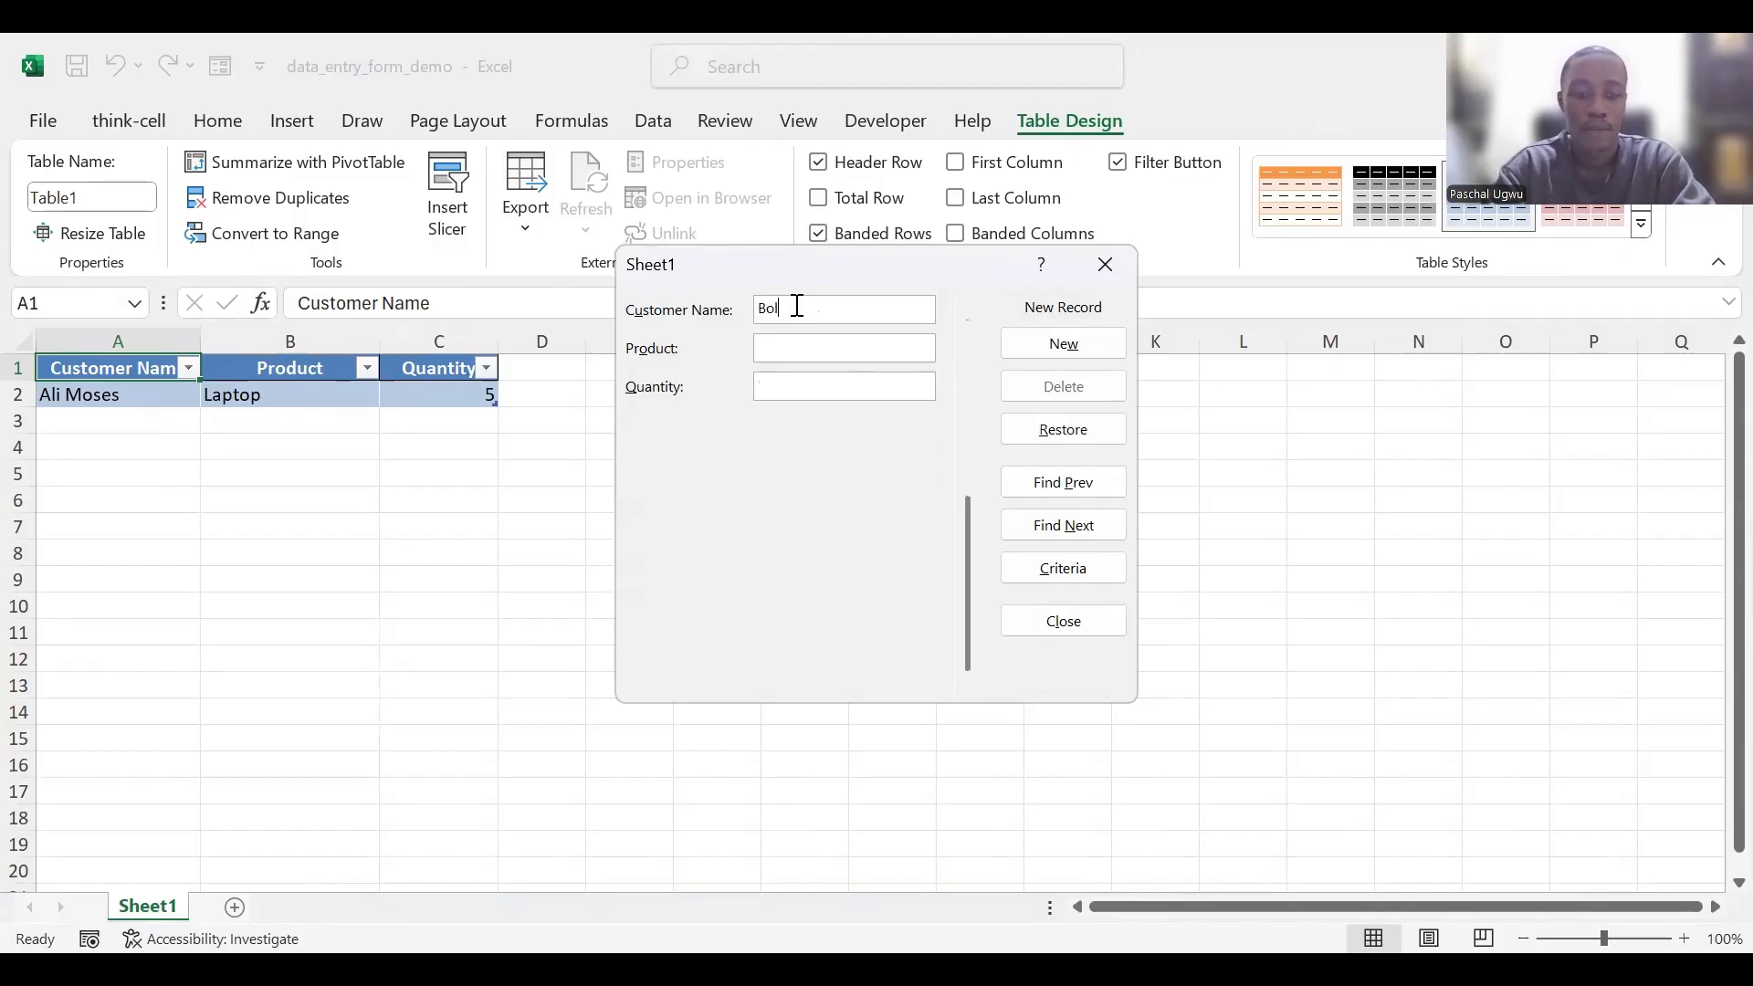
text(a Bisi)
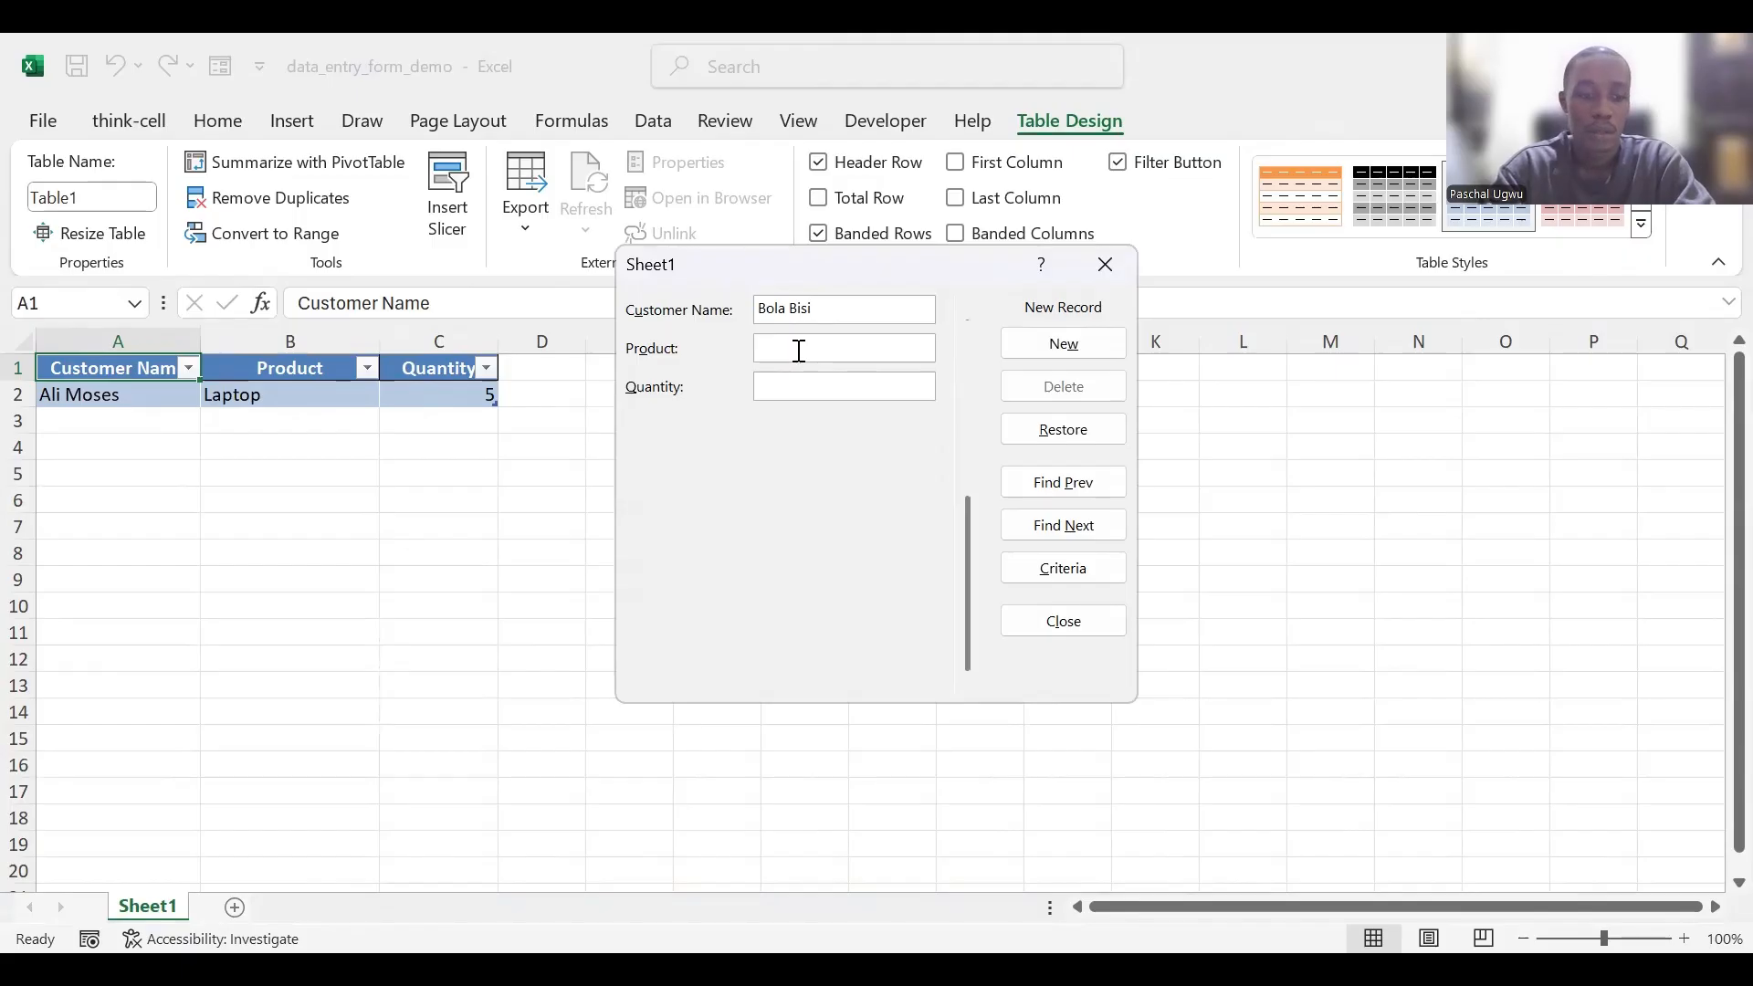
text(Desk)
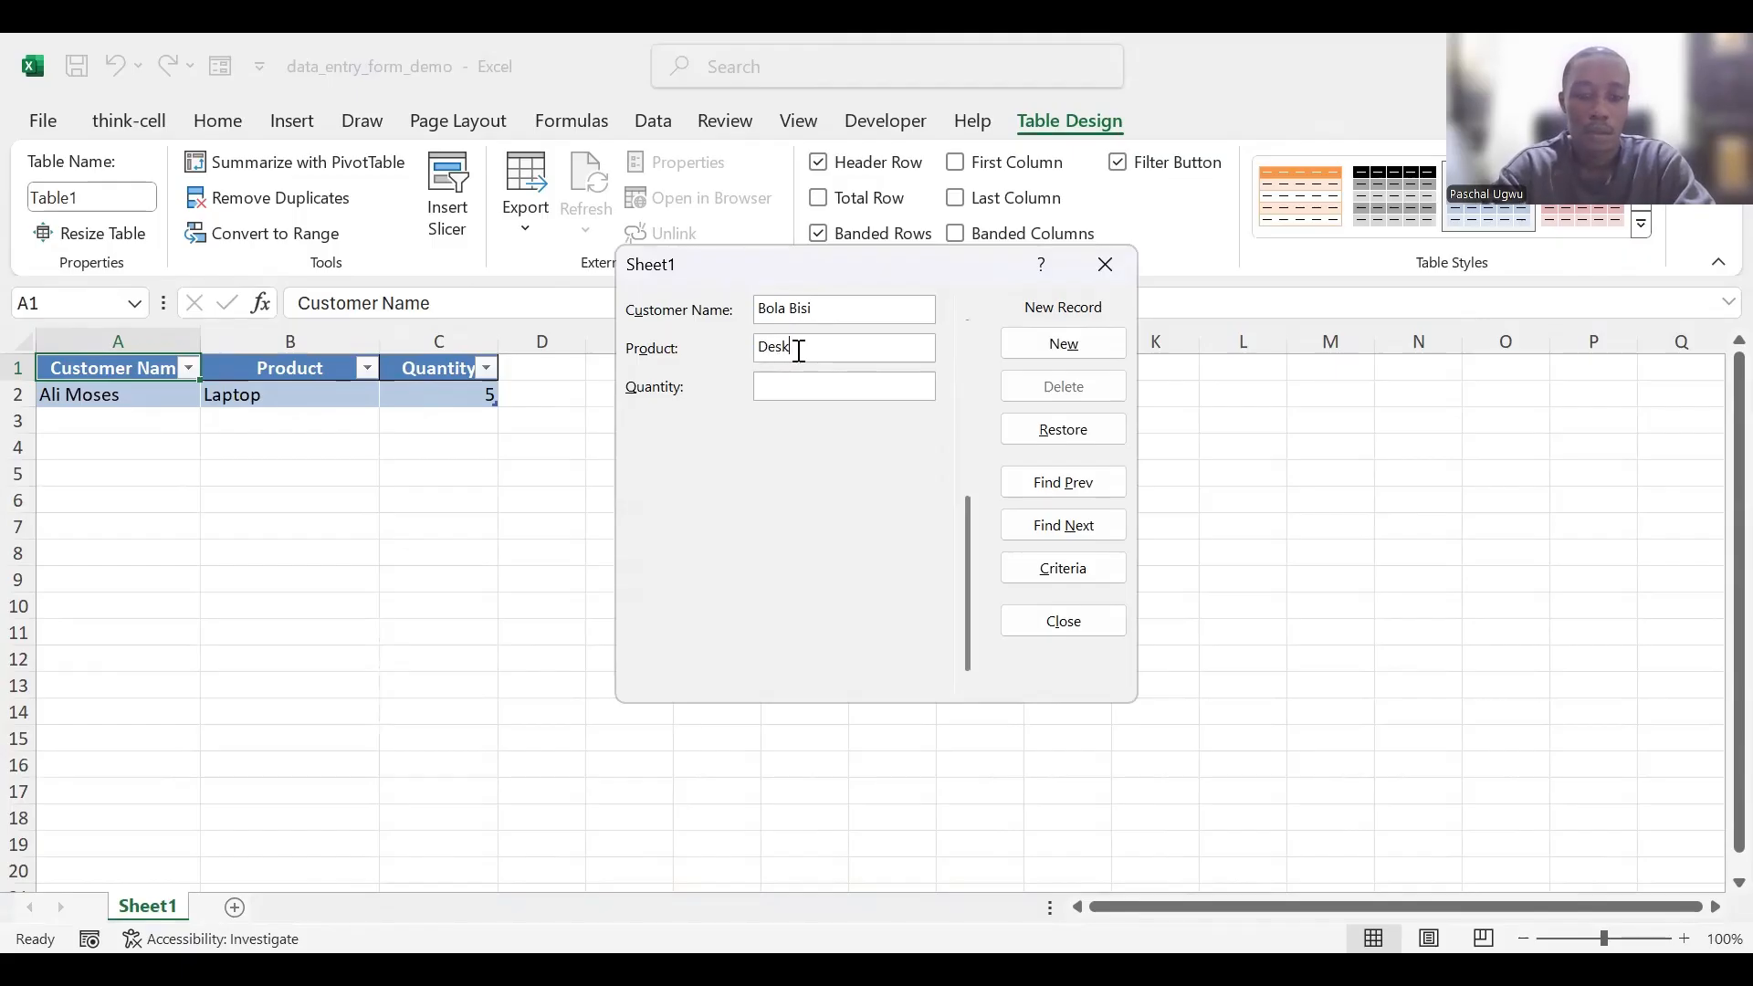
text(top)
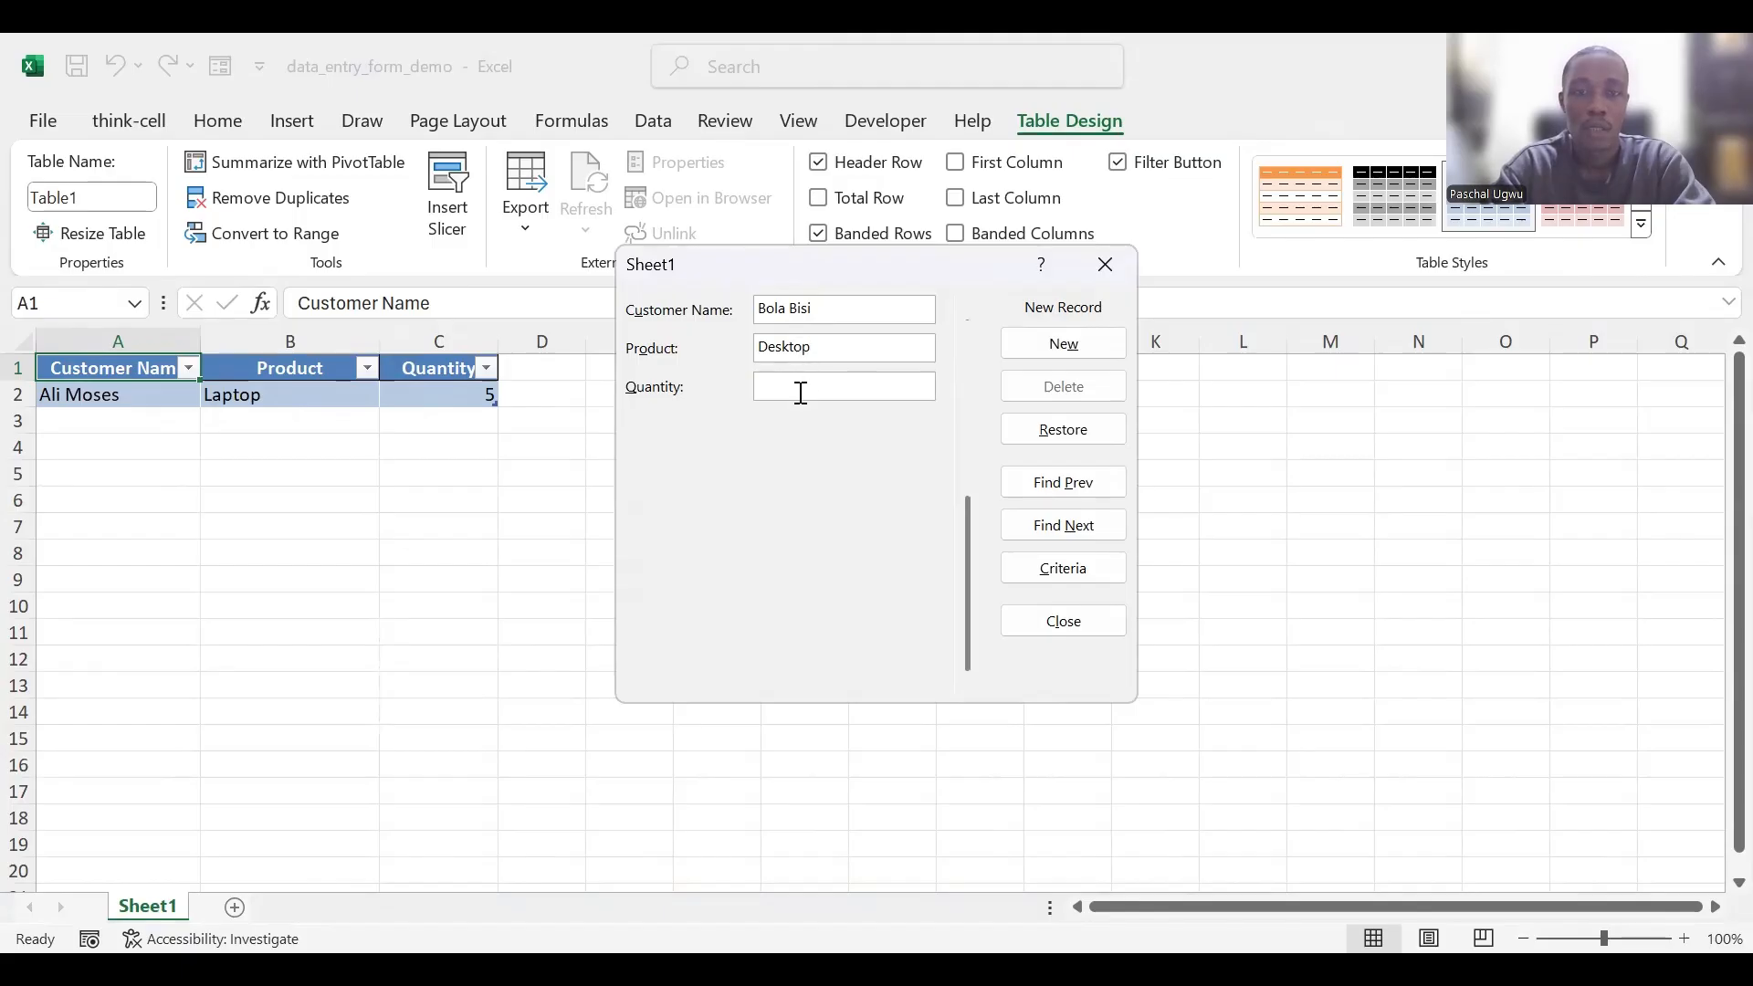
click(801, 393)
text(10)
key(Return)
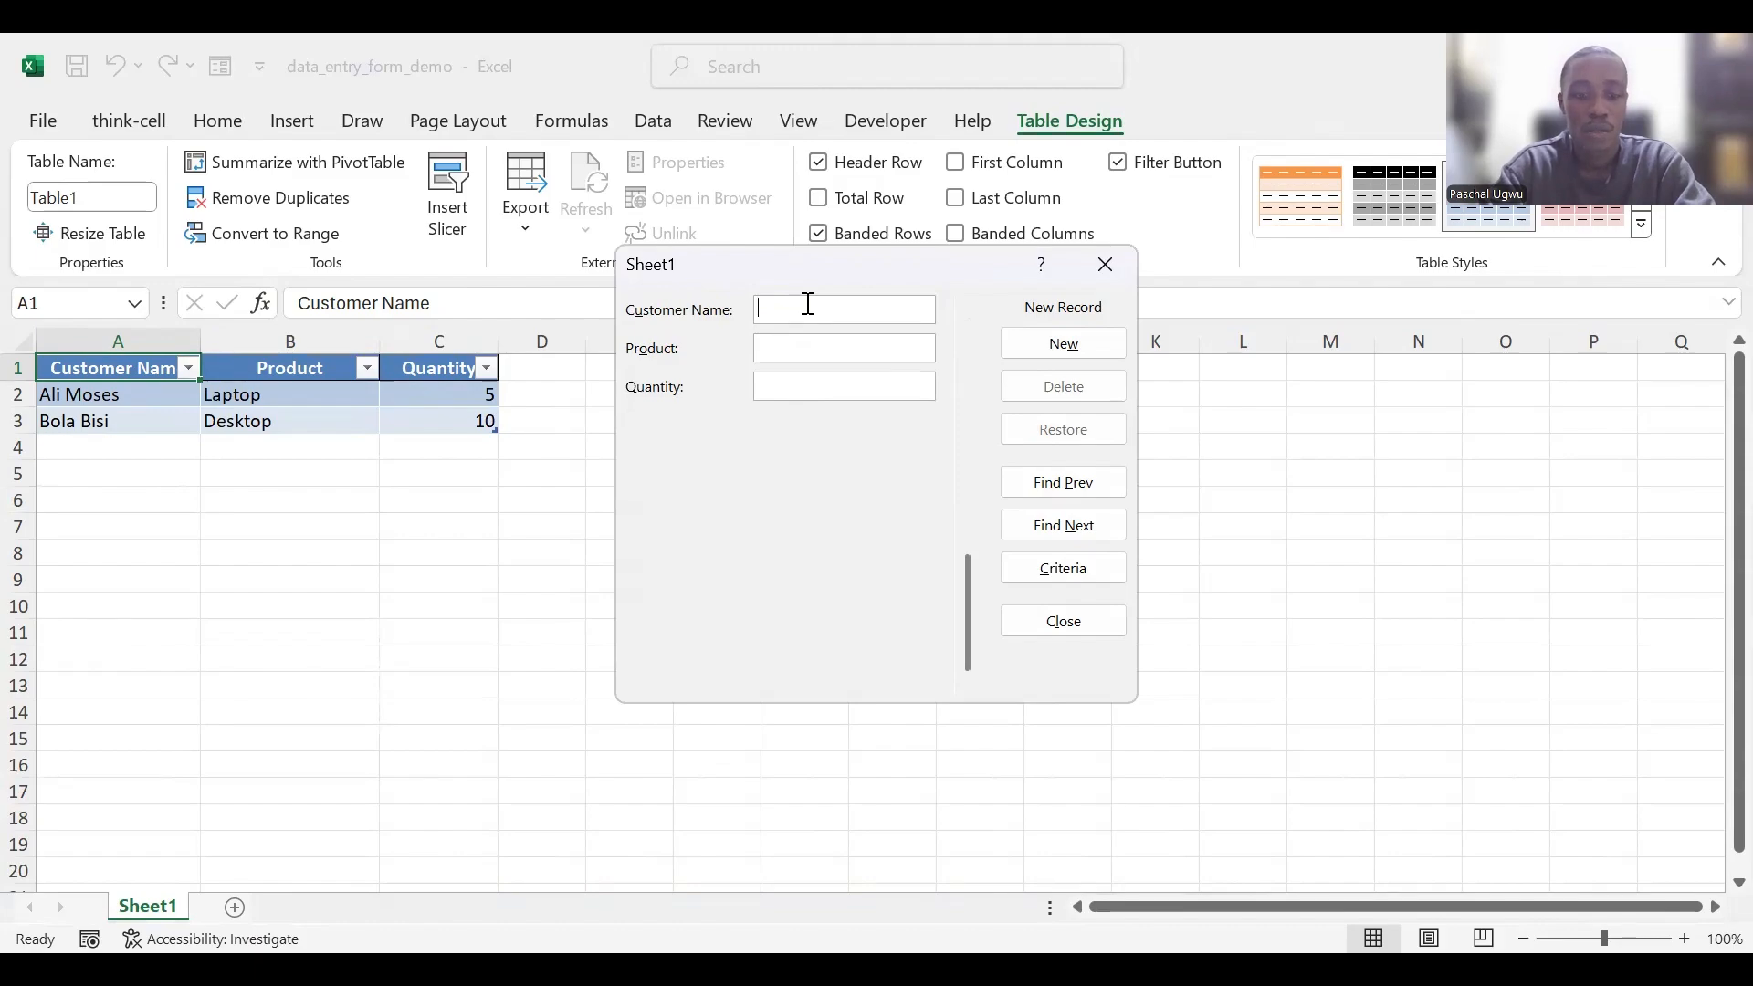
- Add a third record with the customer's name, product Mouse and quantity 20, and close the form
text(Obi)
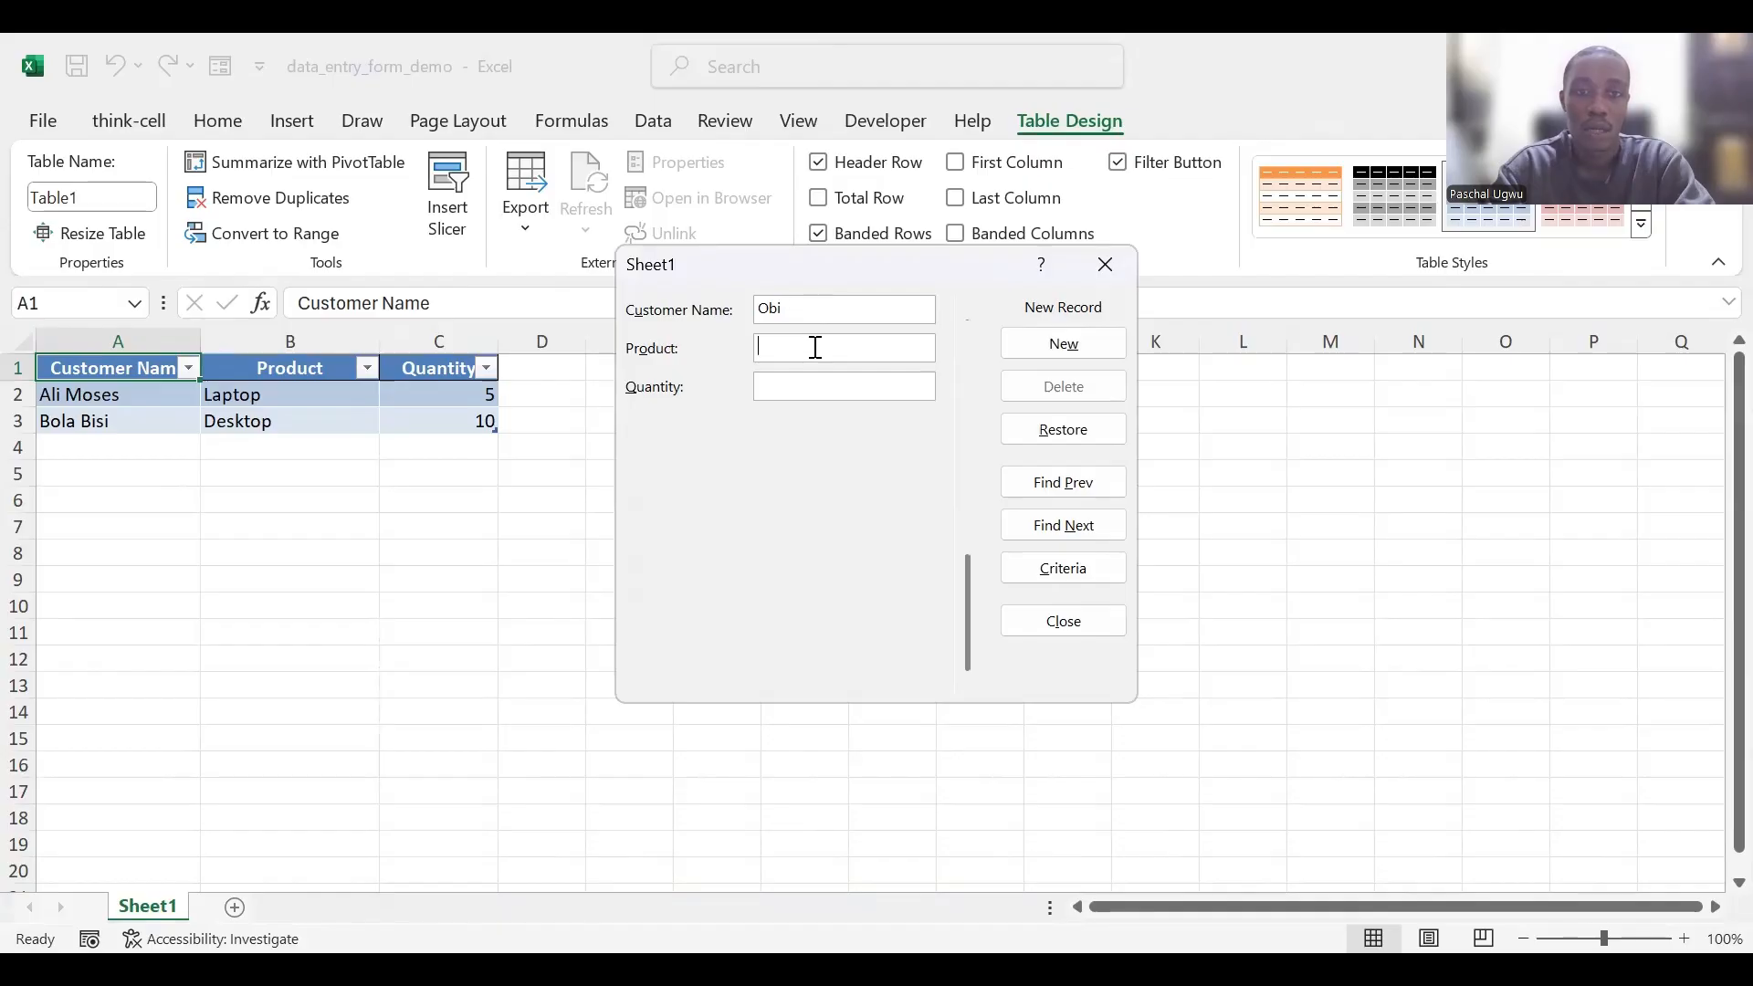
text(Mouse)
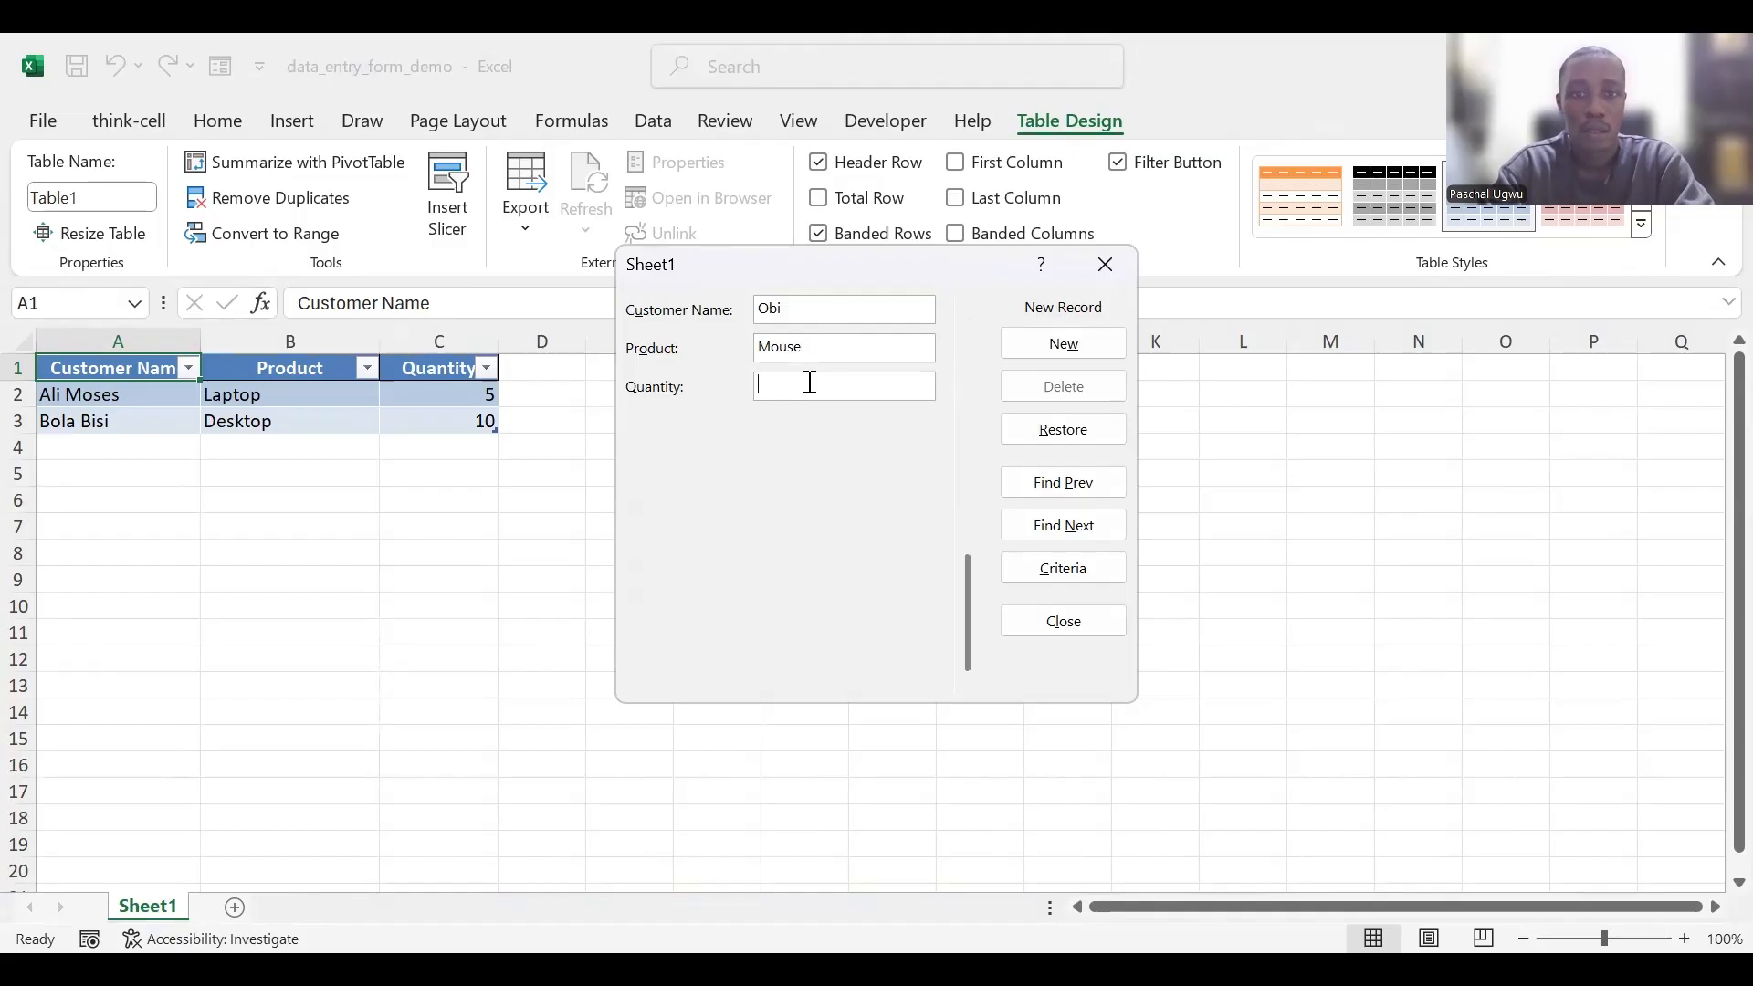
text(20)
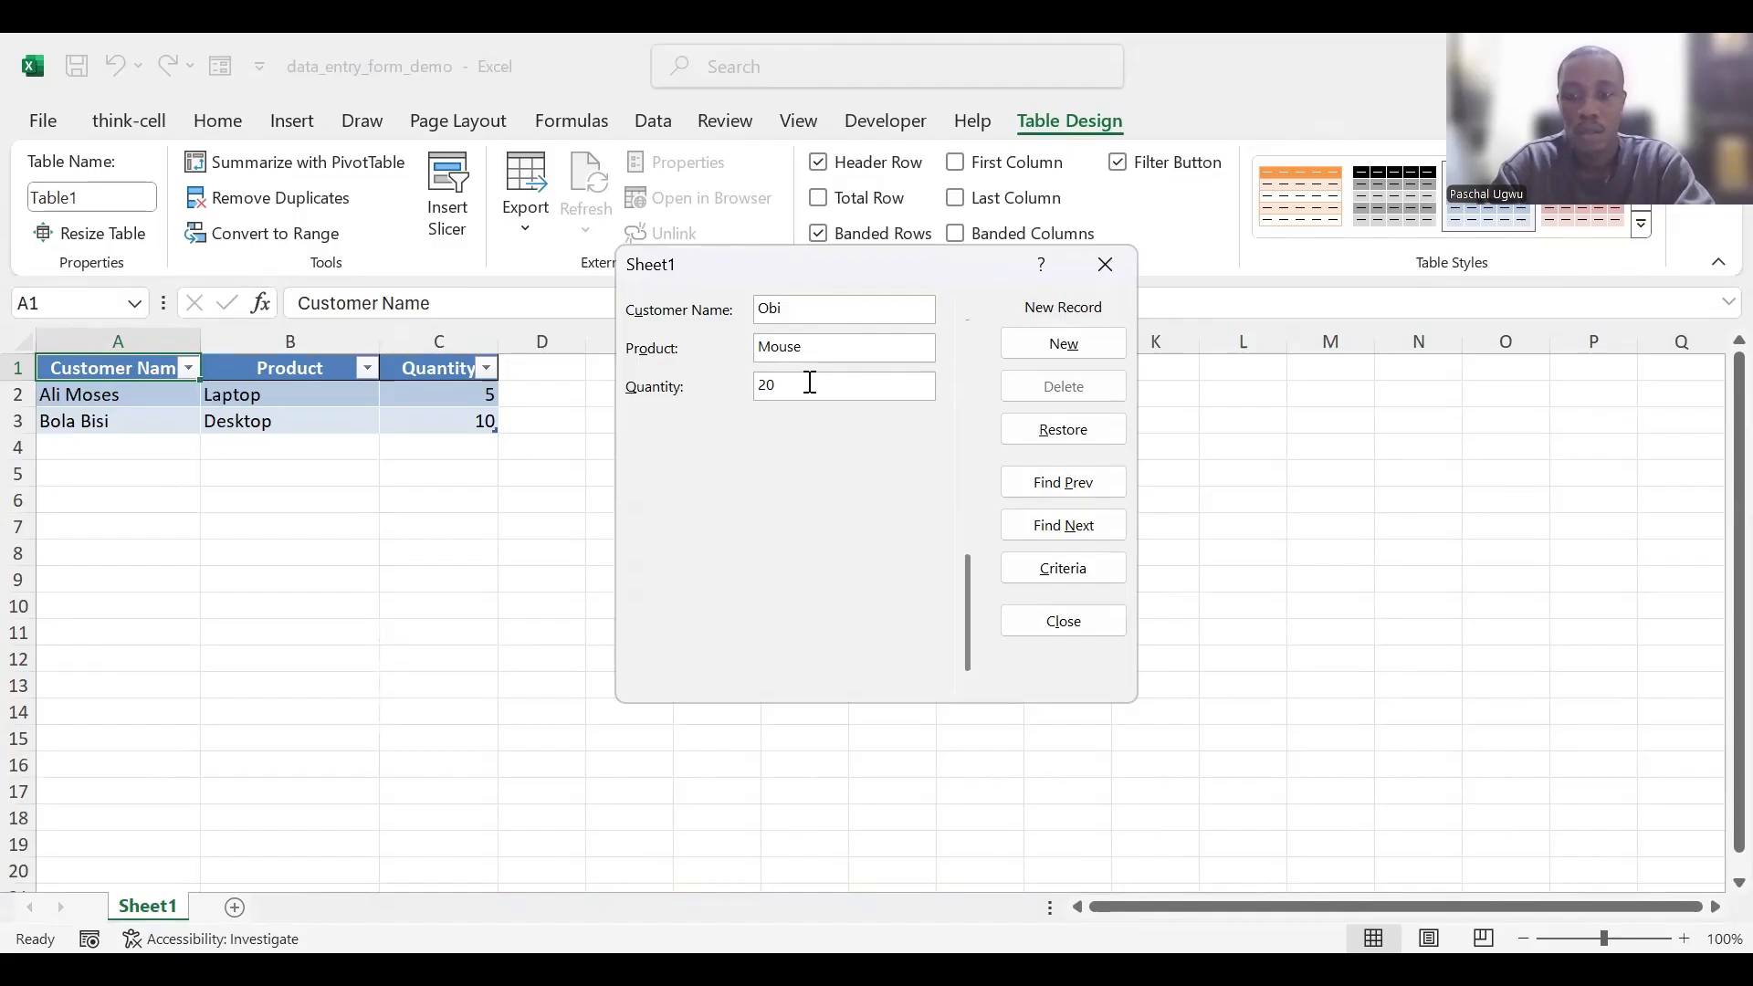
key(Return)
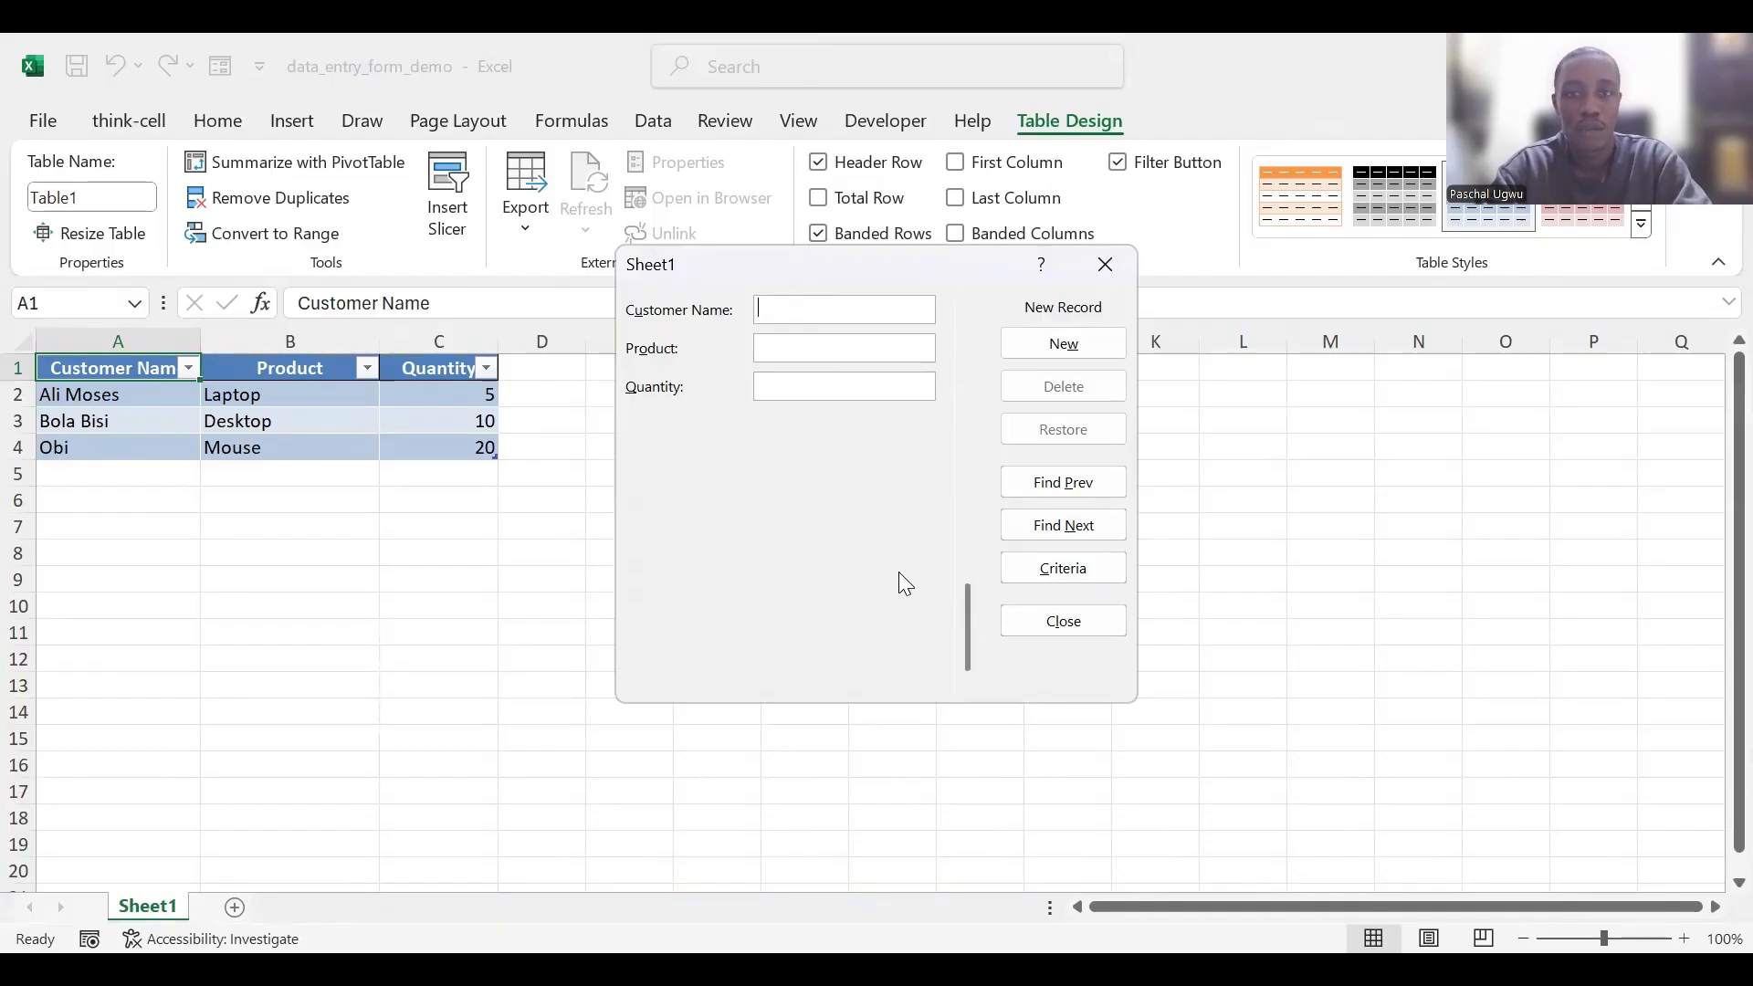
click(1075, 625)
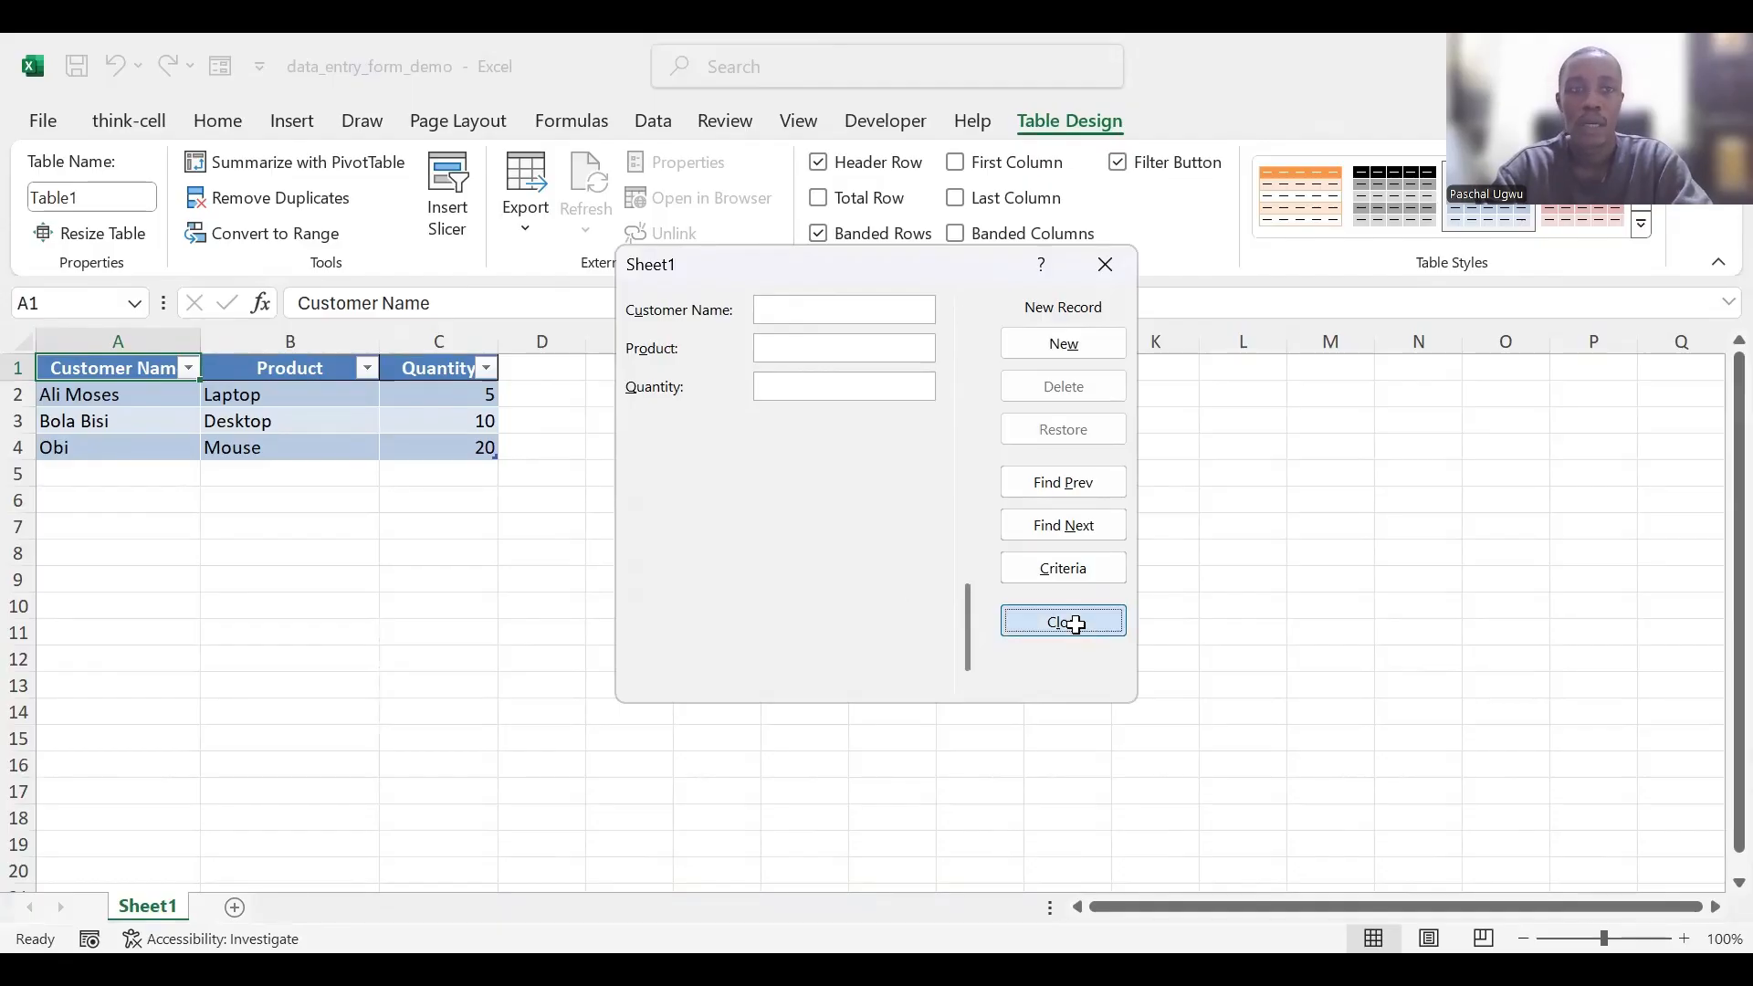